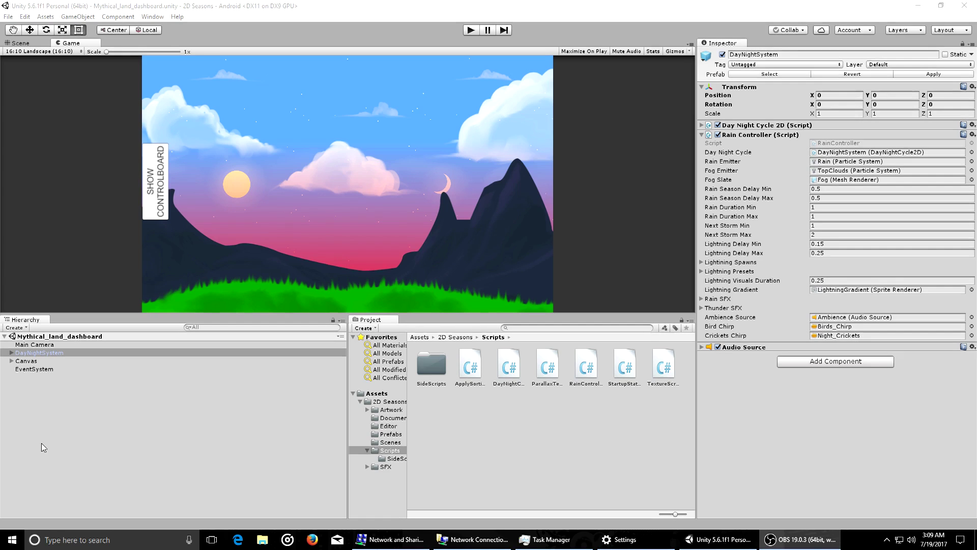
Browse from the Scenes folder into the 2D Seasons subfolders and back to Scenes.
left_click(390, 443)
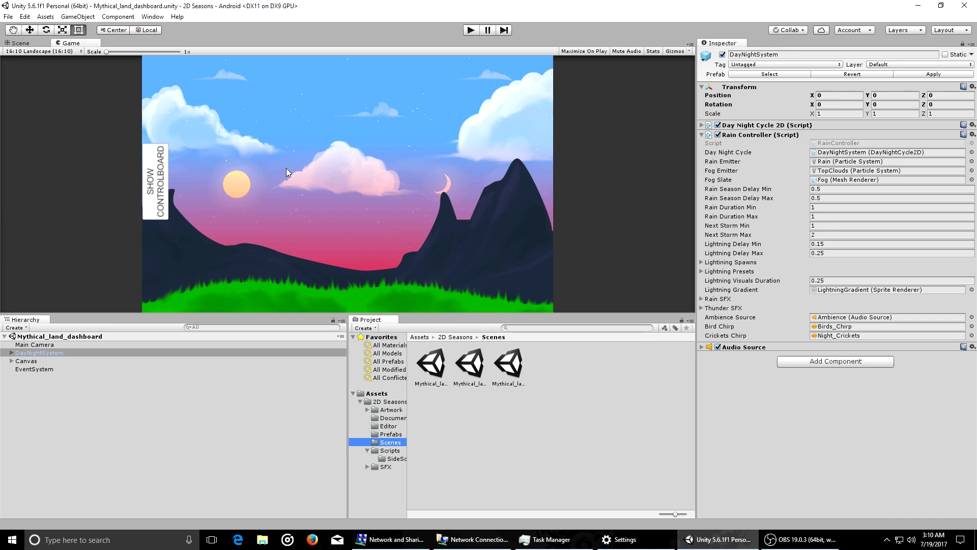
left_click(385, 401)
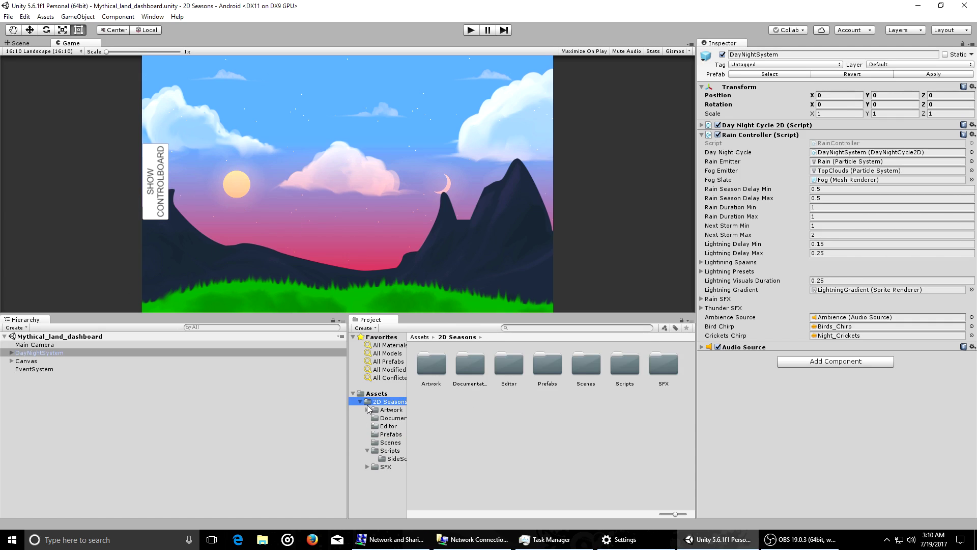
left_click(390, 443)
Open Mythical_land, select DayNightSystem, and briefly run Play mode to preview the day cycle.
double_click(431, 364)
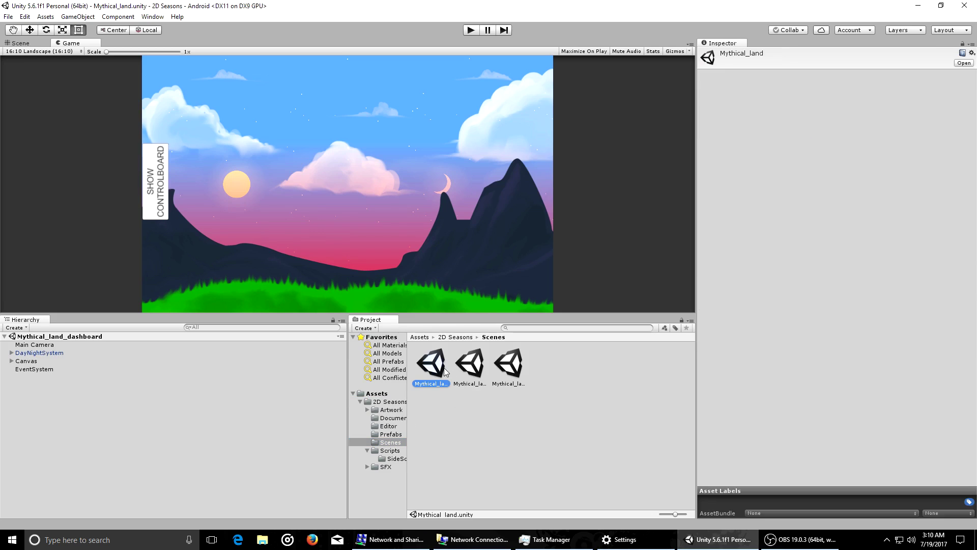
left_click(100, 356)
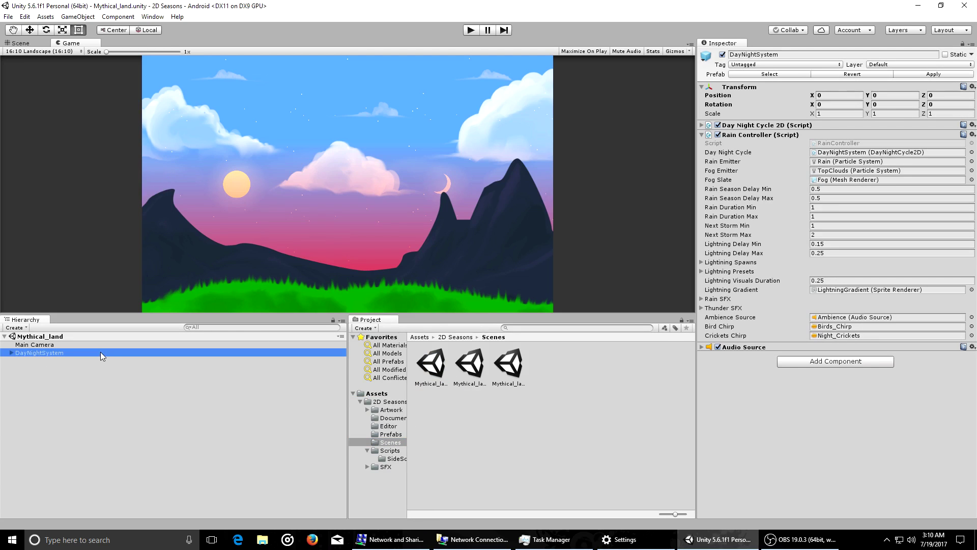
left_click(471, 30)
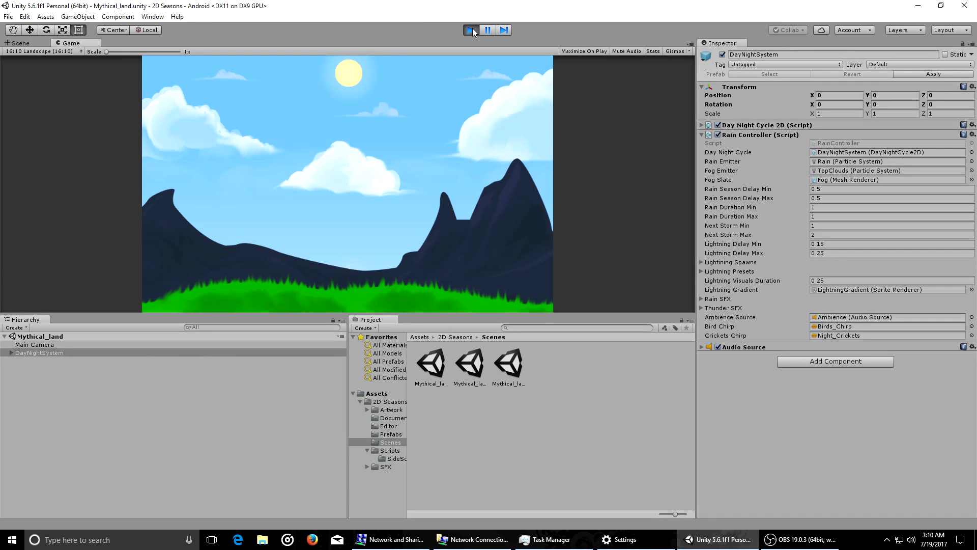
left_click(471, 30)
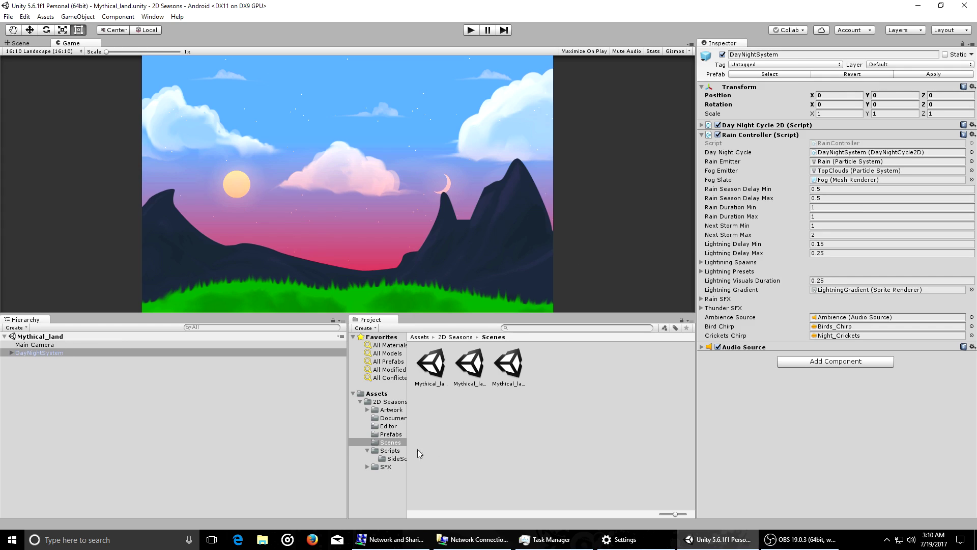
Show the two DayNightSystem prefabs and expand Day Night Cycle 2D above Rain Controller.
left_click(390, 434)
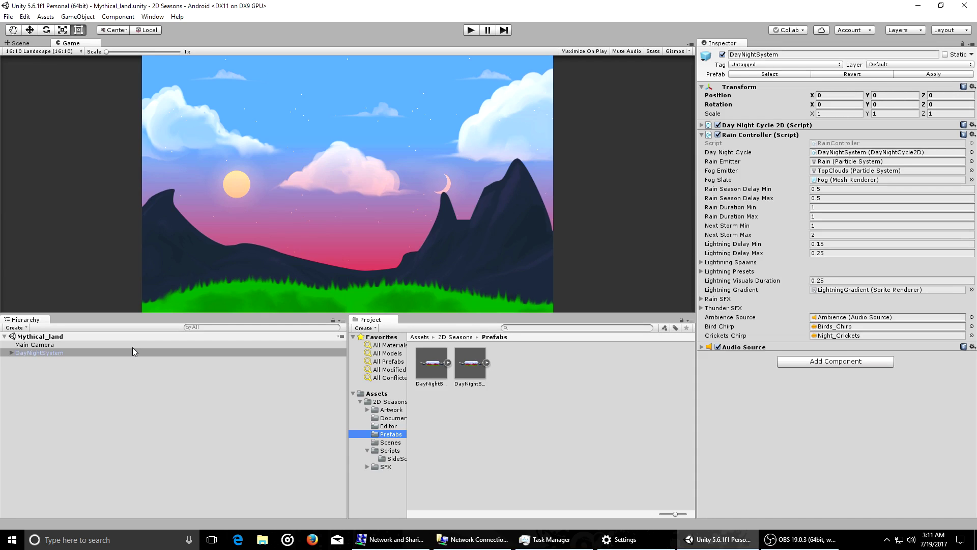
left_click(763, 135)
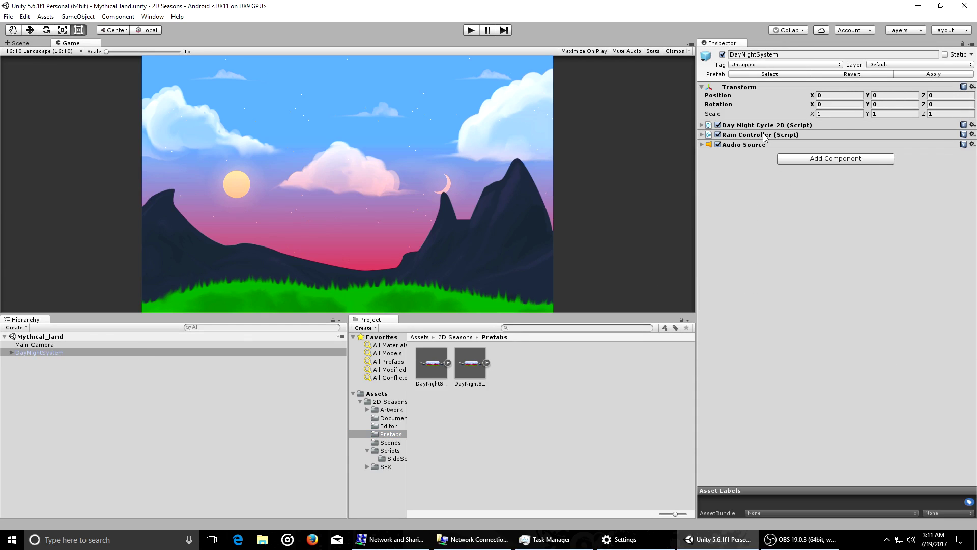
left_click(763, 135)
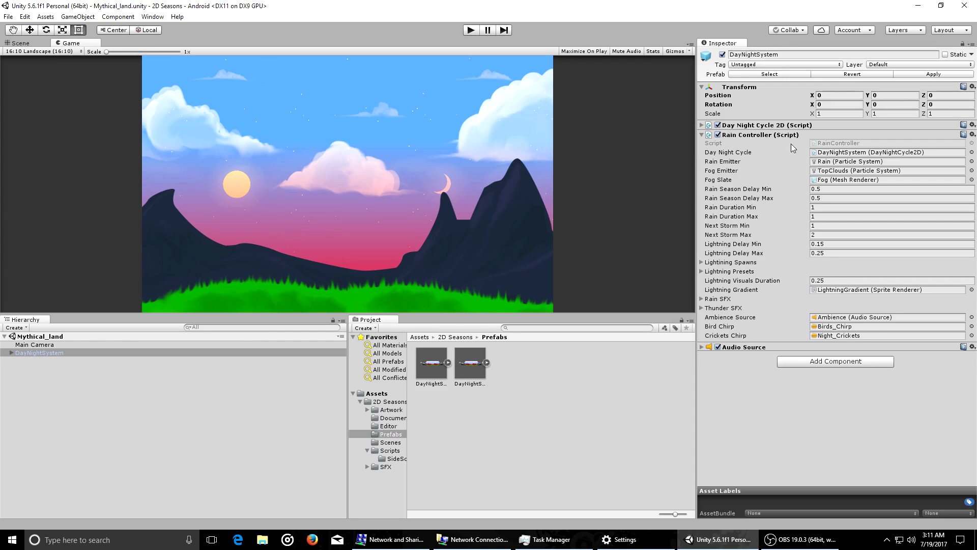
left_click(748, 125)
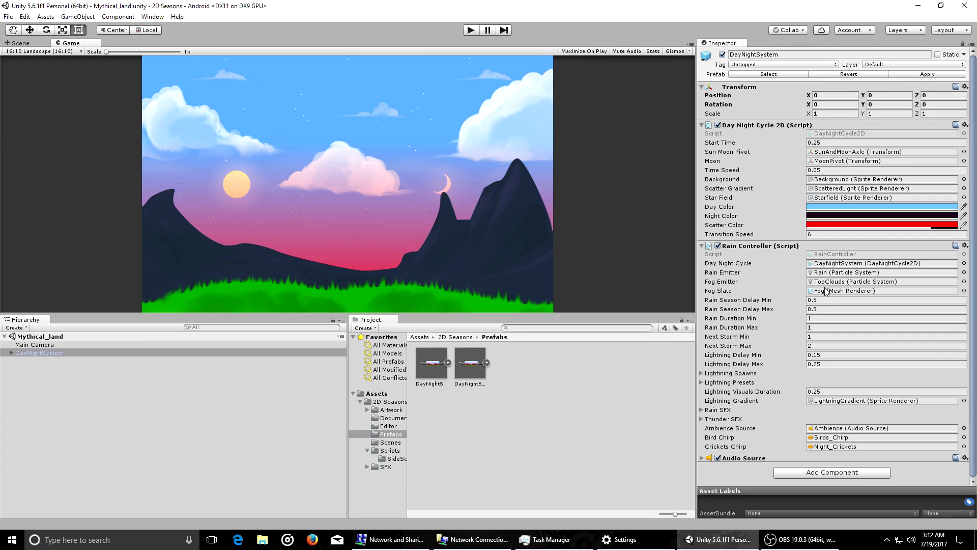
Ping the Rain Emitter object, inspect the Rain particle system, then reselect DayNightSystem.
left_click(835, 273)
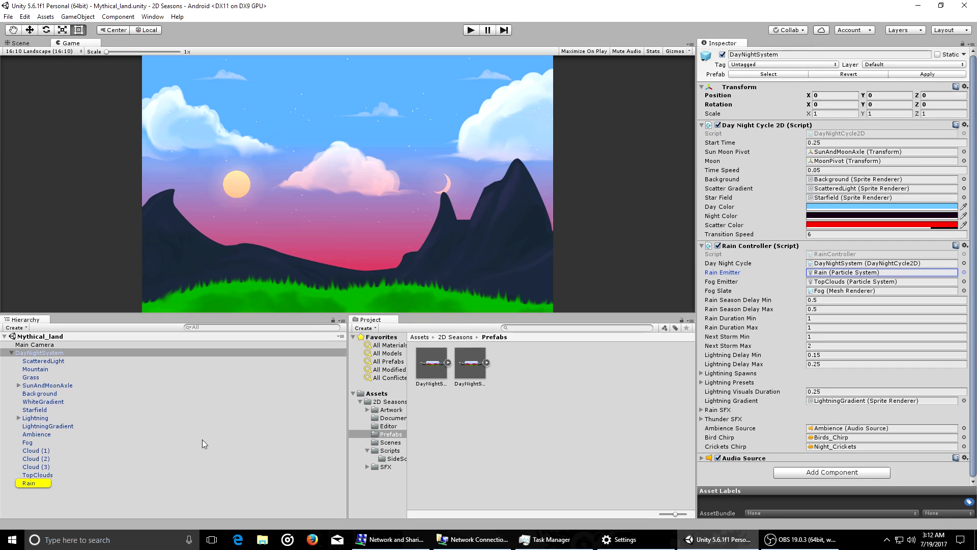
left_click(44, 481)
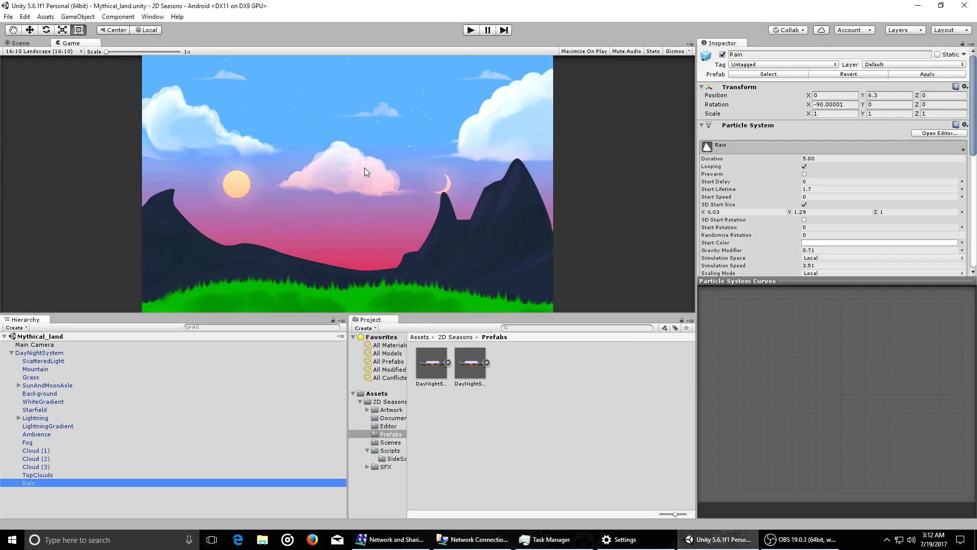
left_click(55, 354)
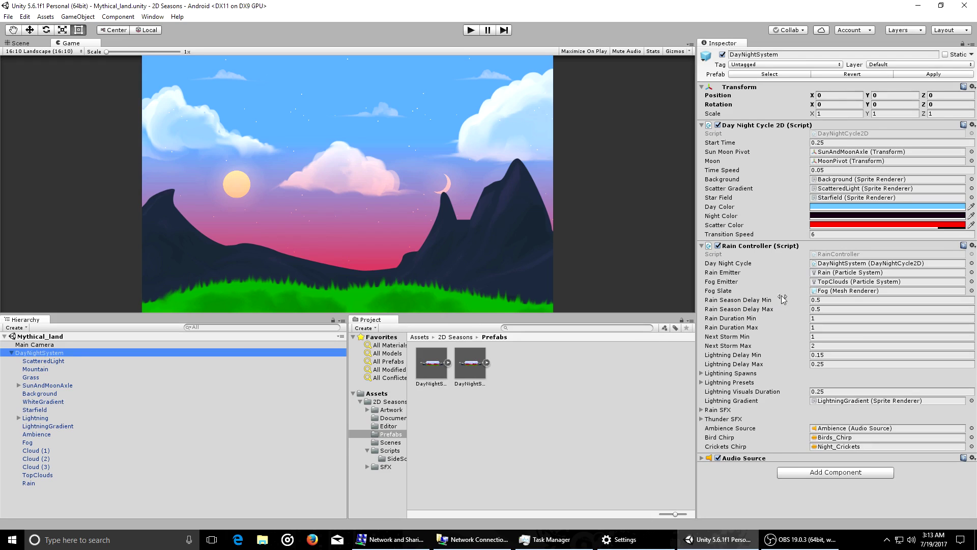
Set the Rain Controller's Rain Season Delay Max to 0.75.
left_click(817, 299)
left_click(830, 301)
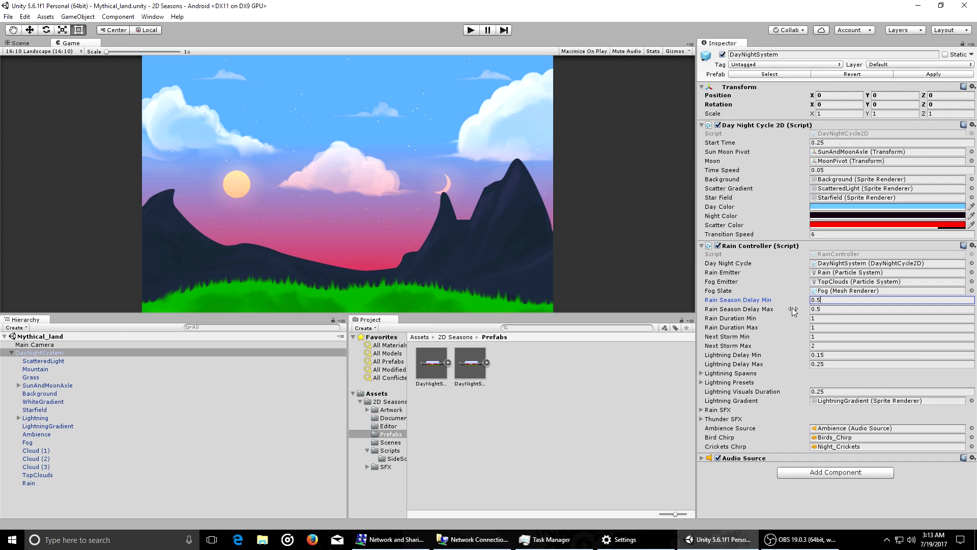
left_click(770, 309)
left_click(781, 312)
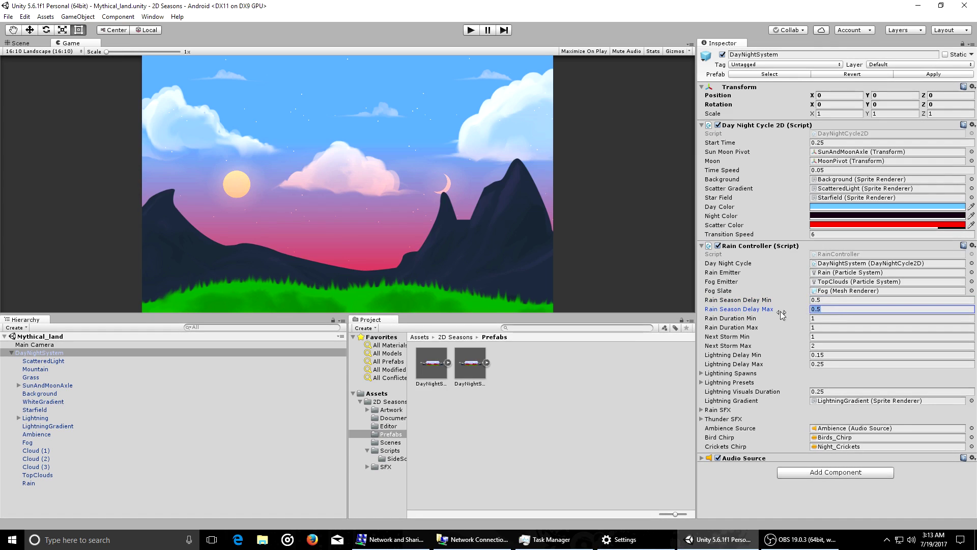
double_click(834, 309)
type("75")
left_click(827, 299)
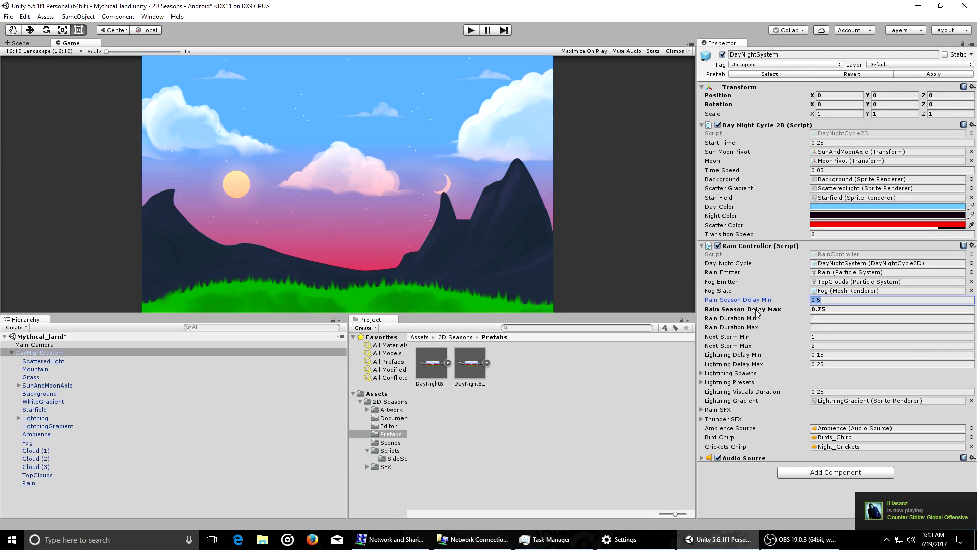
Set Rain Duration Min to 0.25 and Max to 0.45, and peek at Lightning Spawns.
left_click(830, 319)
type("0.25")
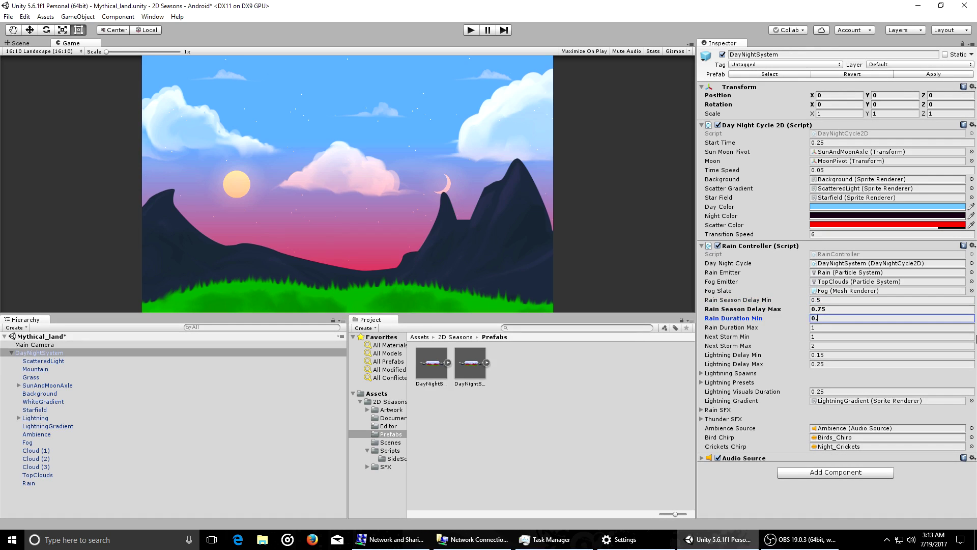
left_click(832, 328)
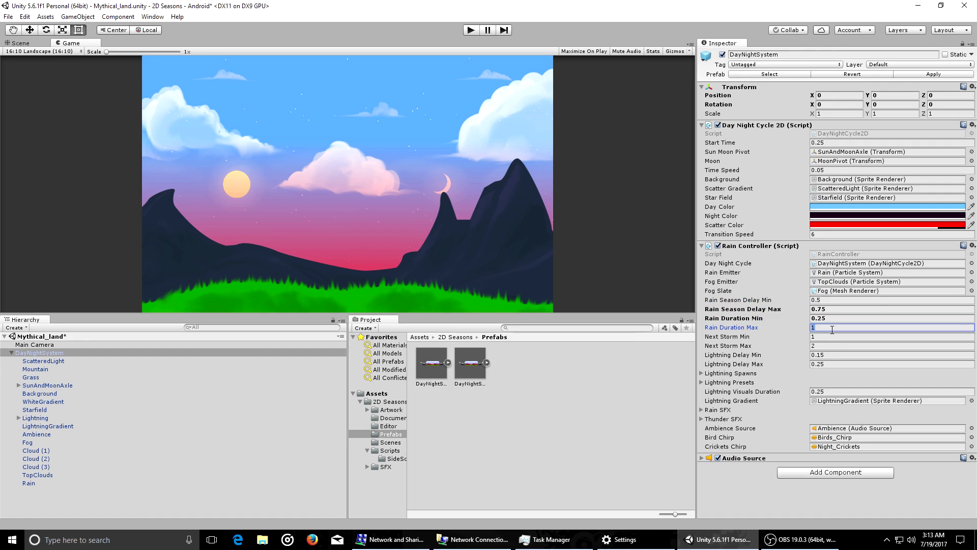
type("0.45")
left_click(824, 337)
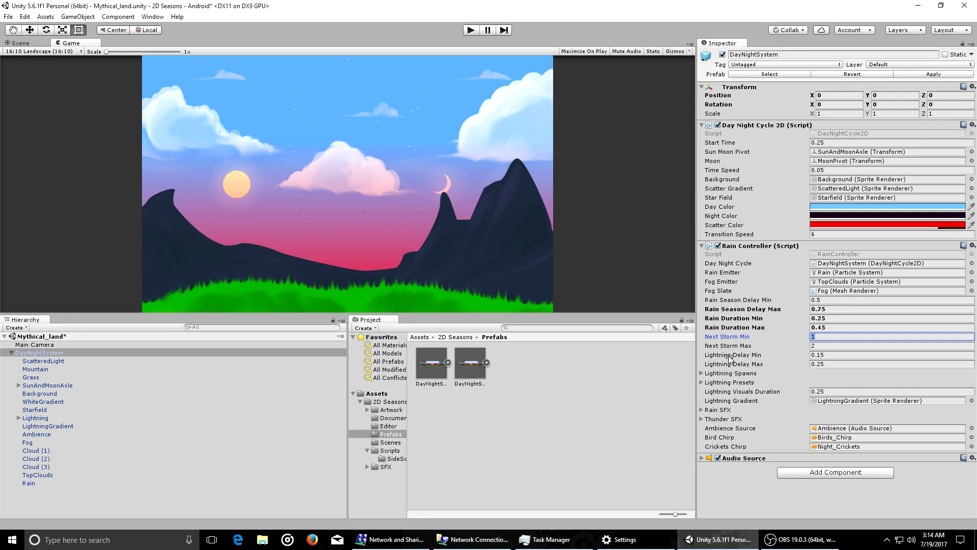
left_click(752, 373)
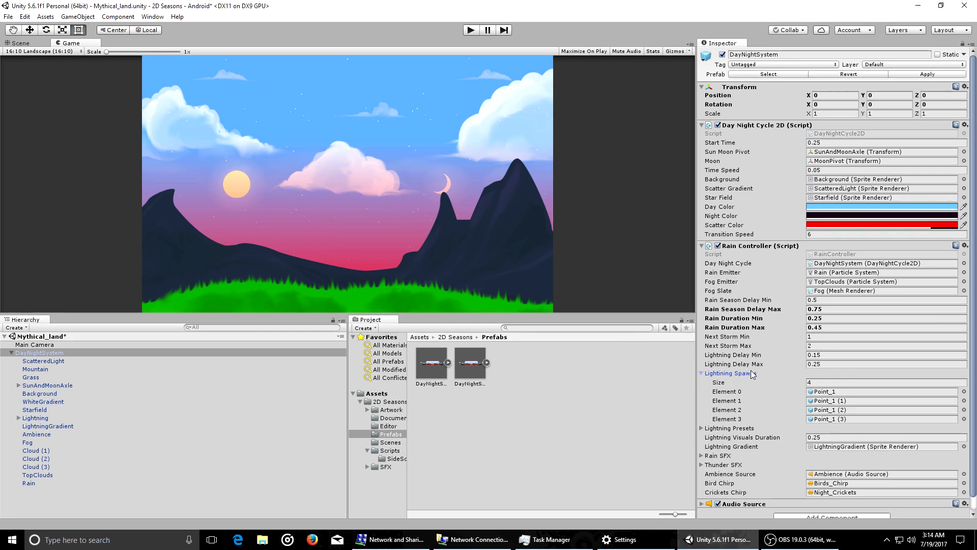
left_click(741, 374)
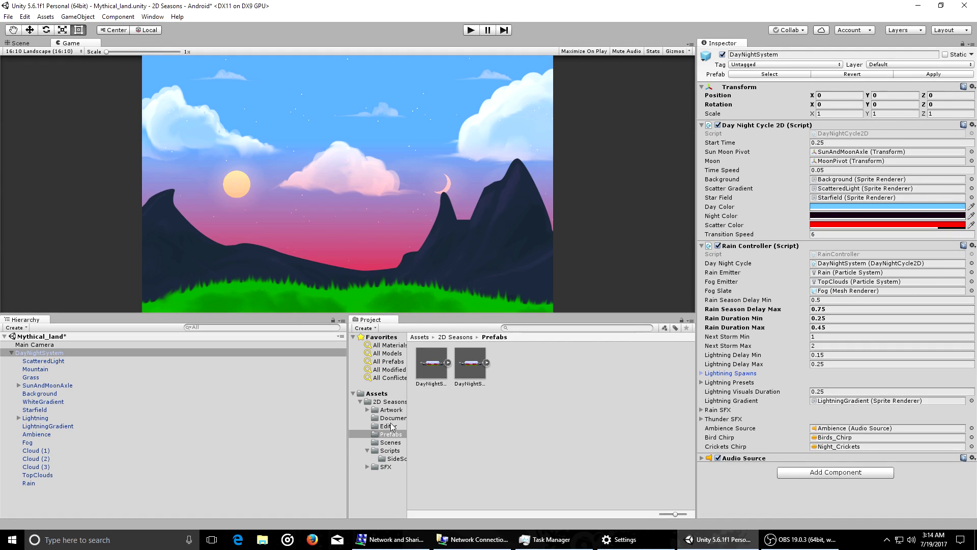
Browse the Scenes, Prefabs and 2D Seasons folders, ending back in Scenes.
left_click(390, 443)
left_click(391, 436)
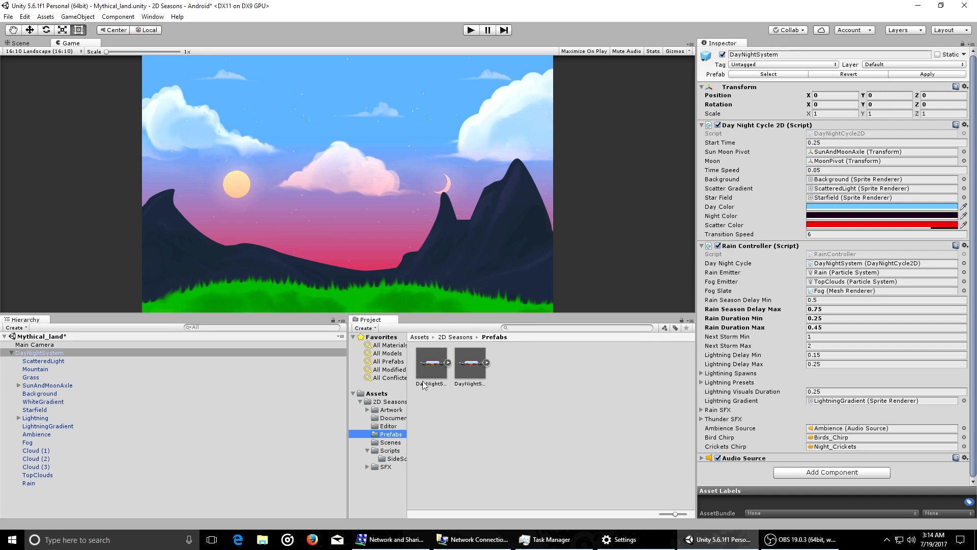
left_click(390, 405)
left_click(390, 443)
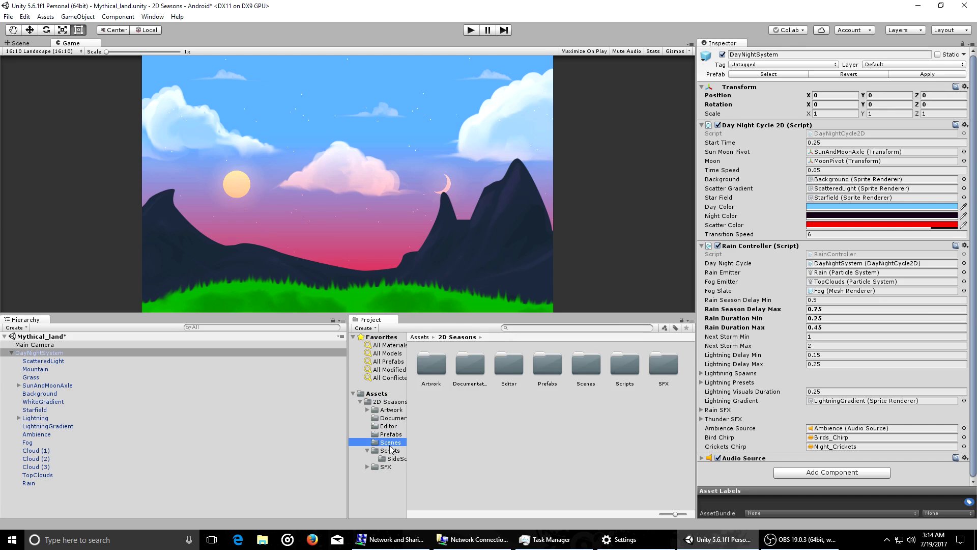
Open Mythical_land_dashboard, answer the save prompt, and expand and select Canvas.
double_click(469, 363)
left_click(517, 291)
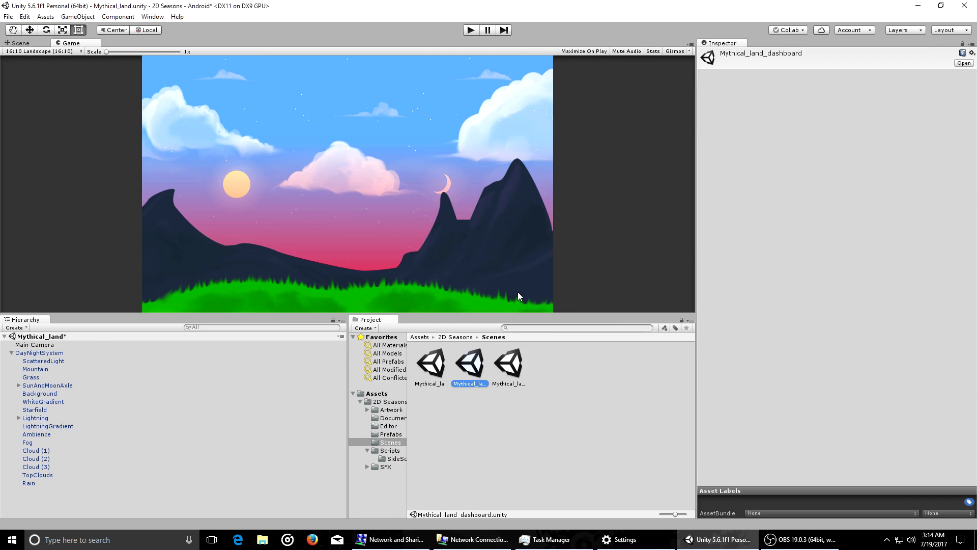
left_click(12, 361)
left_click(35, 361)
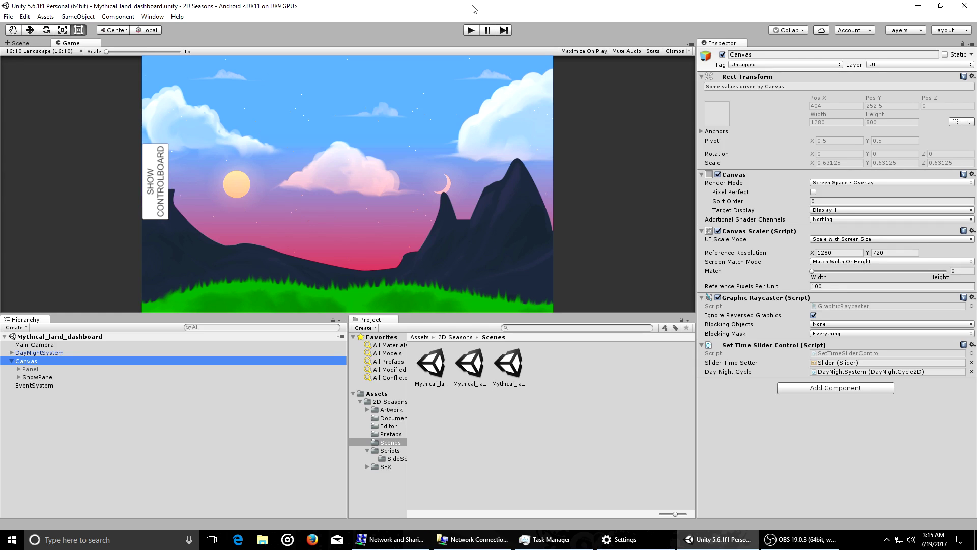
left_click(471, 30)
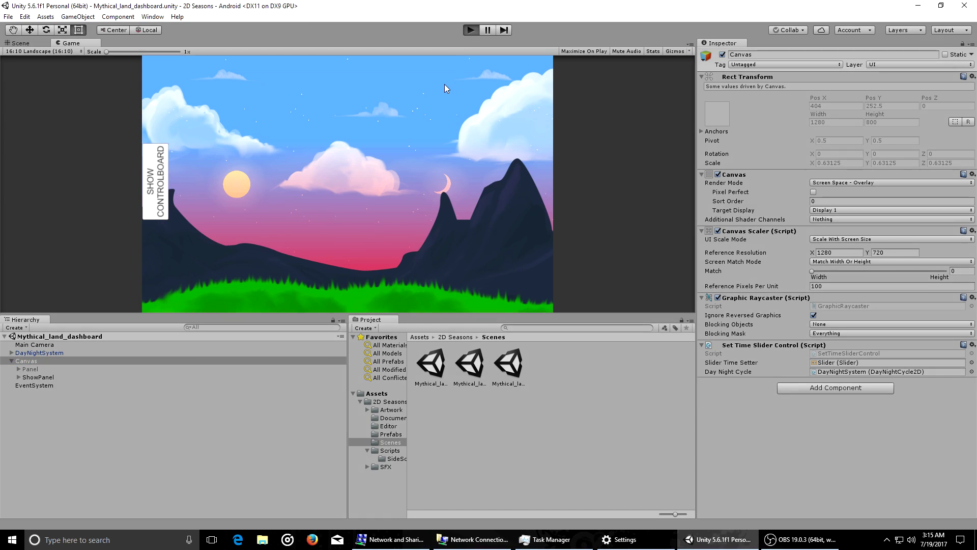
left_click(155, 181)
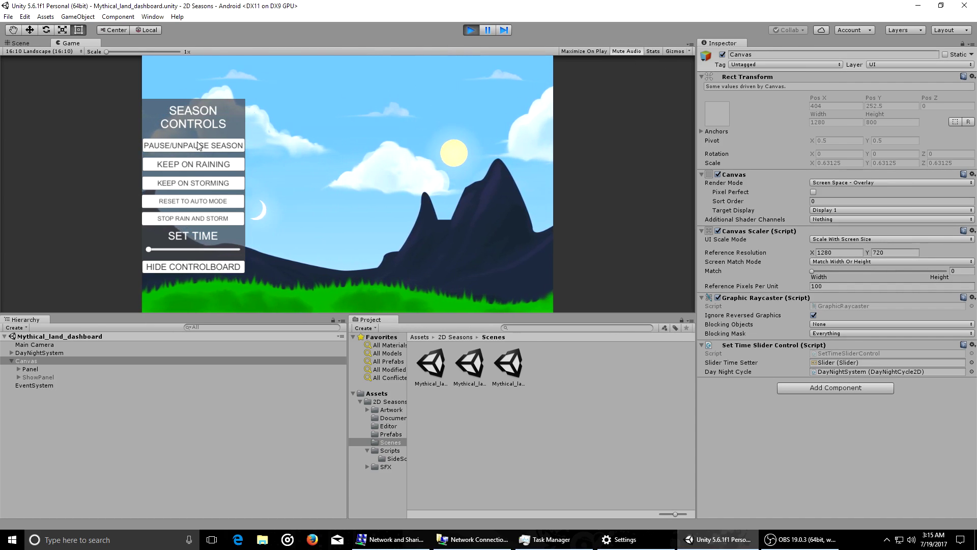
left_click(194, 164)
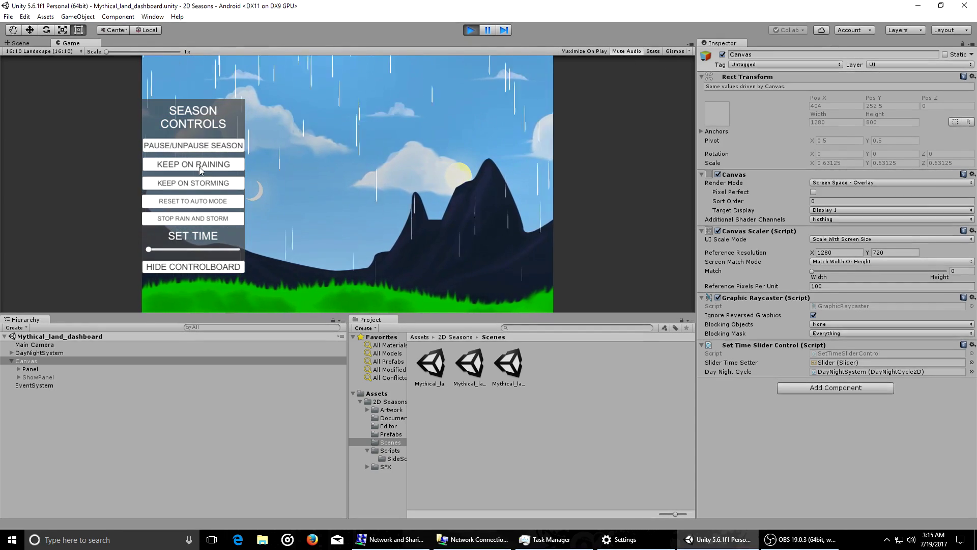
left_click(207, 152)
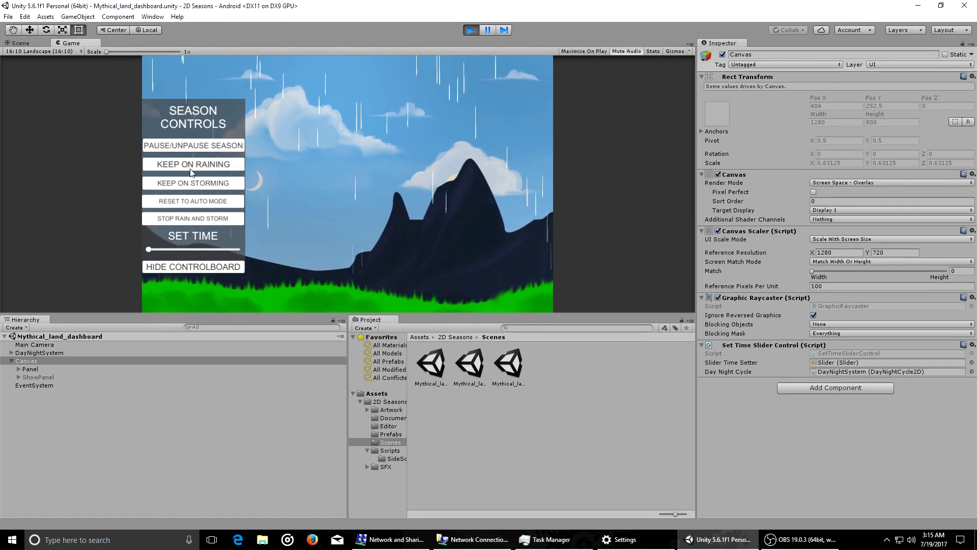
left_click(211, 184)
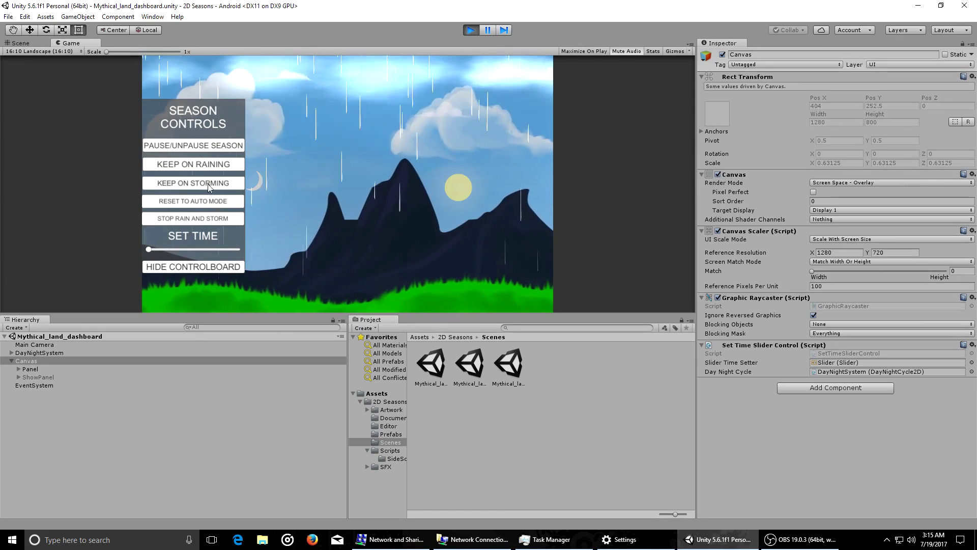
left_click_drag(152, 249, 189, 262)
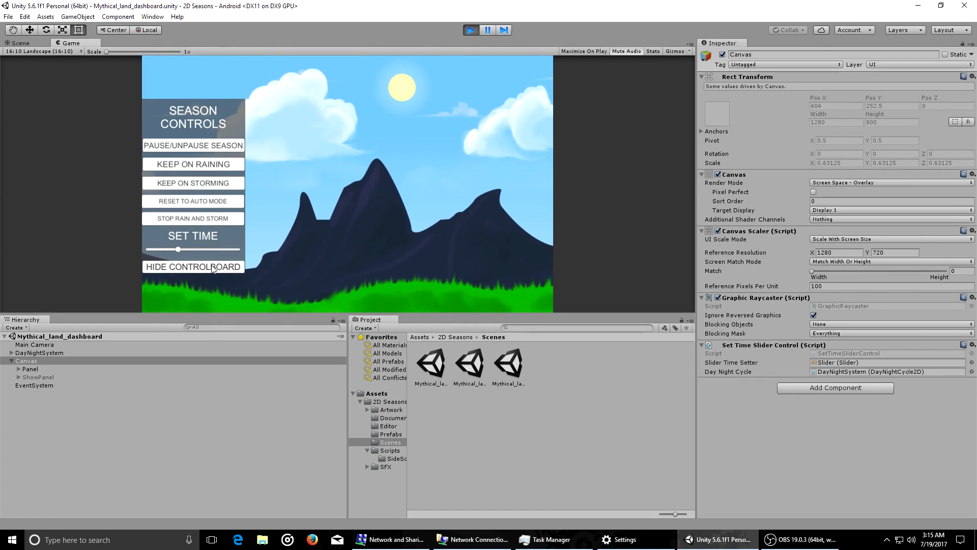
left_click(212, 266)
left_click(471, 30)
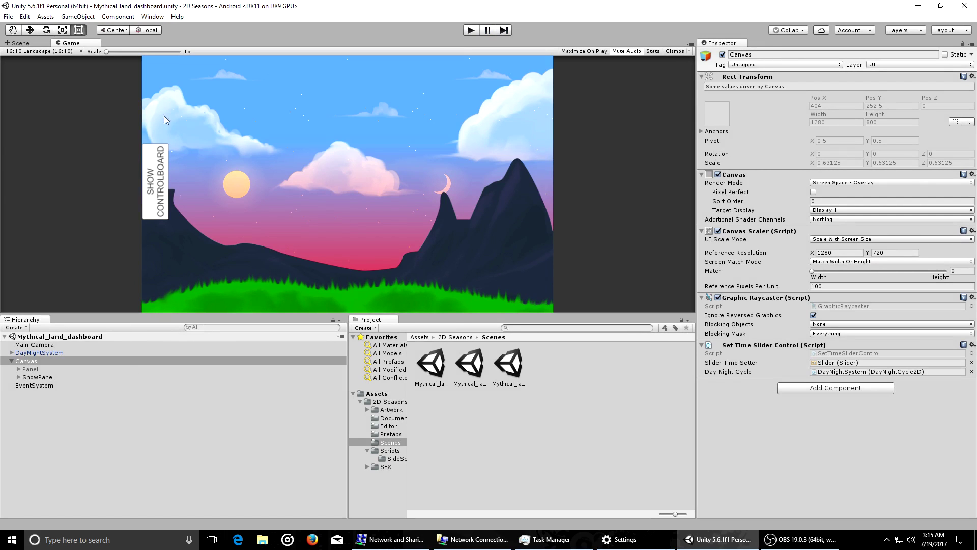
left_click(42, 41)
Zoom into the parallax artwork, select DayNightSystem via a cloud, and expand its children.
scroll(335, 194, "up", 5)
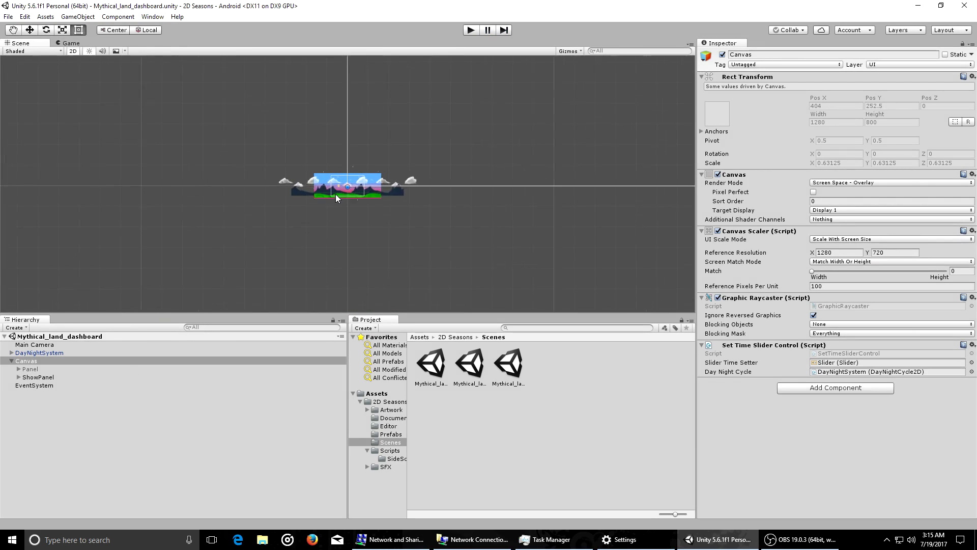
scroll(335, 194, "up", 4)
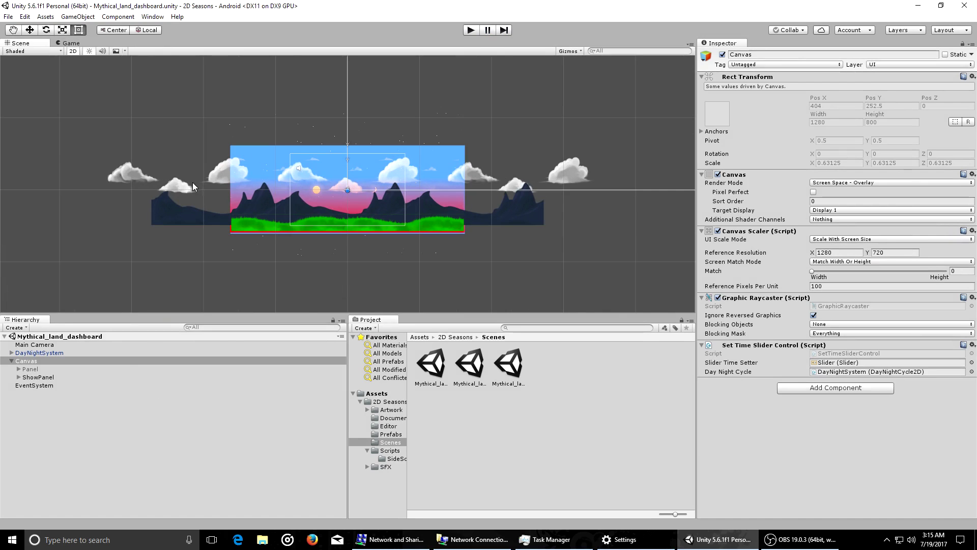
left_click(143, 179)
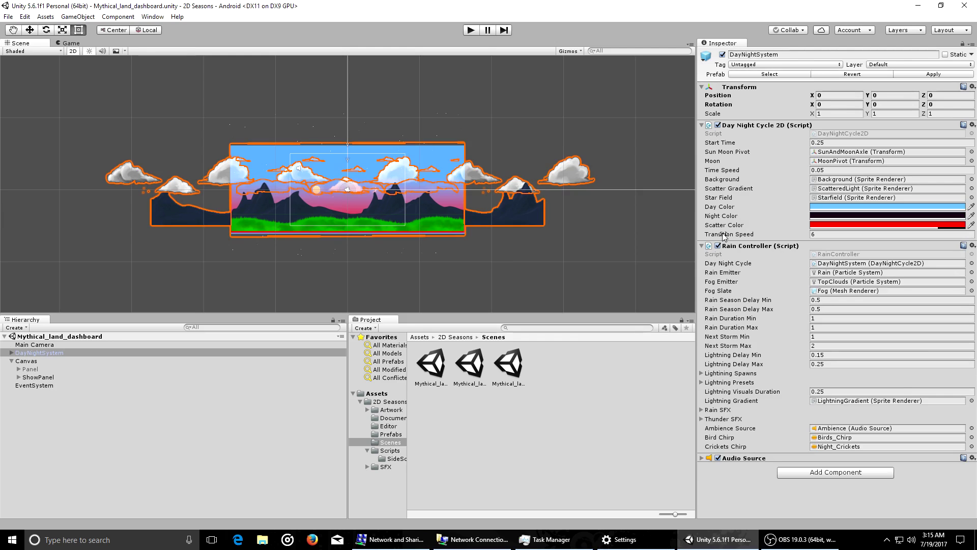
left_click(11, 353)
Apply the Mountain layer's sorting layer MyLayer at order 0.
left_click(58, 371)
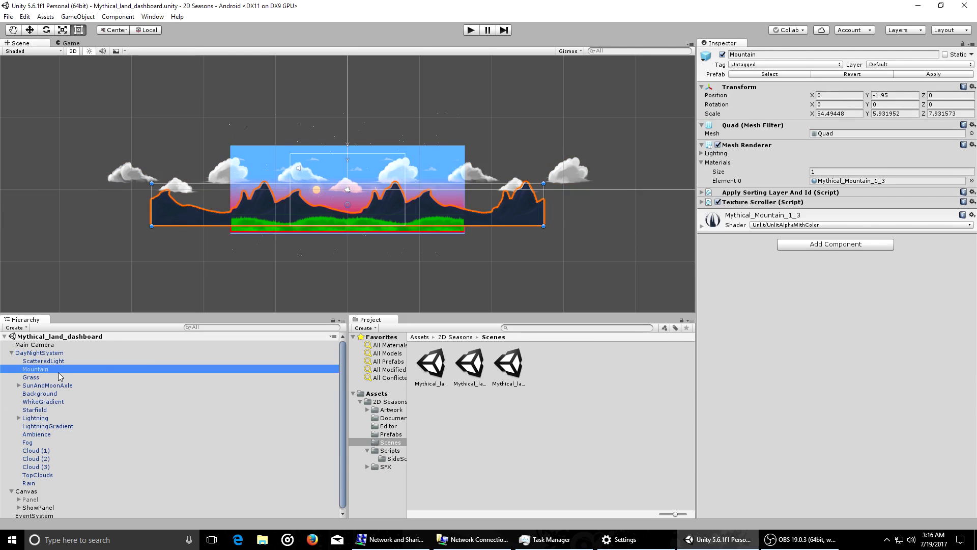
left_click(843, 194)
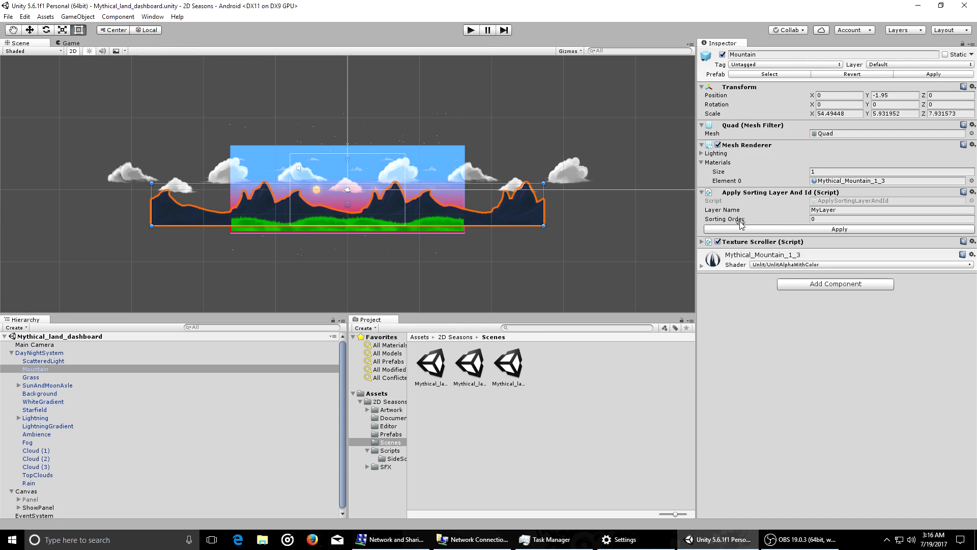
left_click(758, 230)
Open Mythical_land_movable_parallax, view it through the Game tab, and peek inside Canvas.
double_click(509, 364)
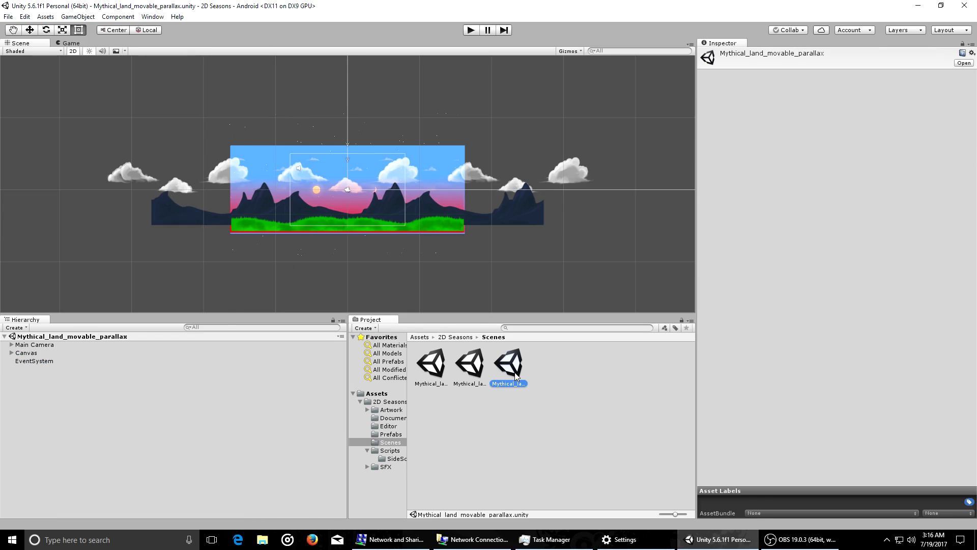
left_click(61, 44)
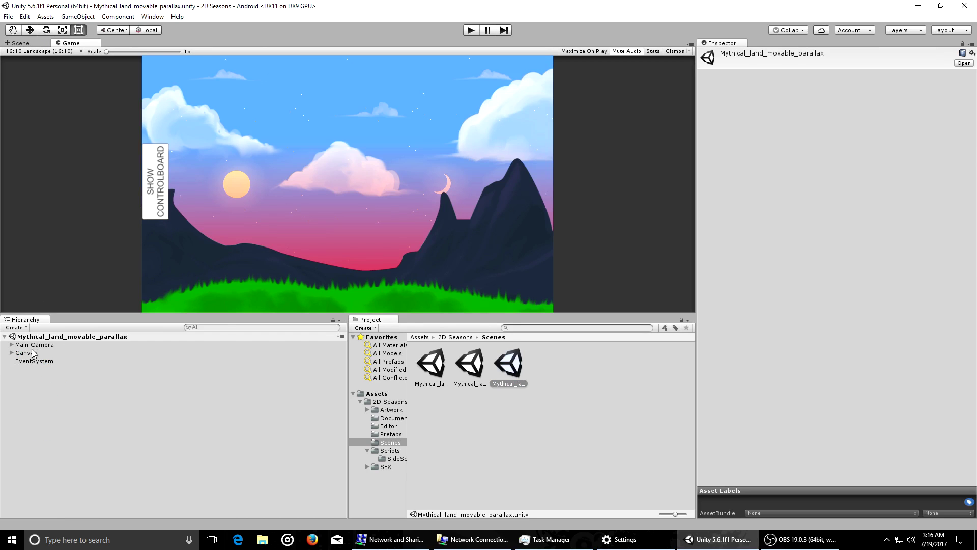
left_click(11, 352)
left_click(11, 353)
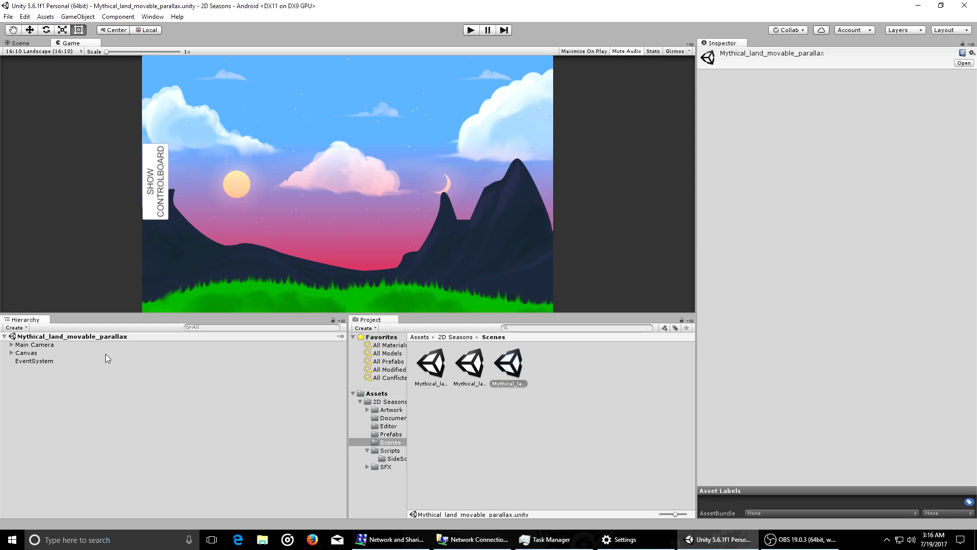
Cycle through the dashboard and Mythical_land scenes back to movable_parallax, expanding Main Camera.
double_click(458, 371)
double_click(434, 373)
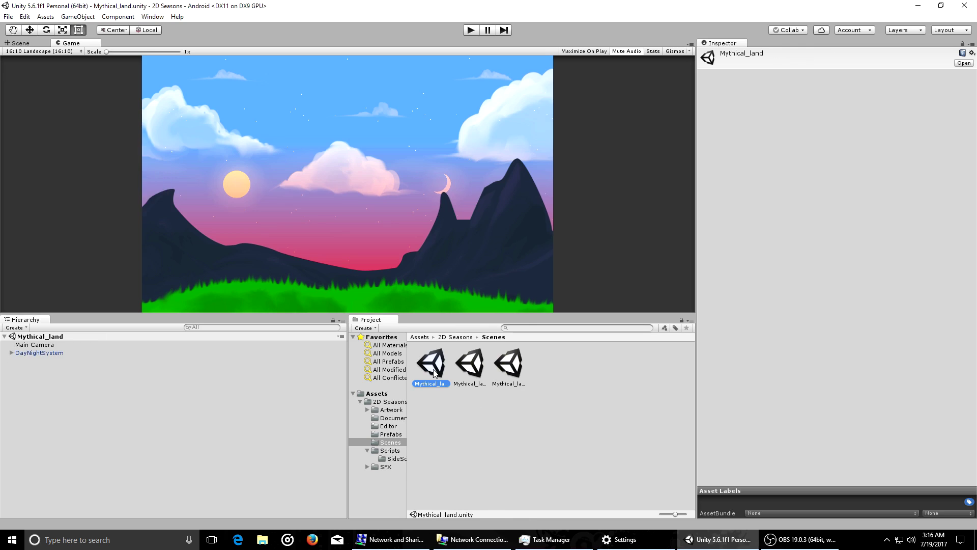
double_click(508, 364)
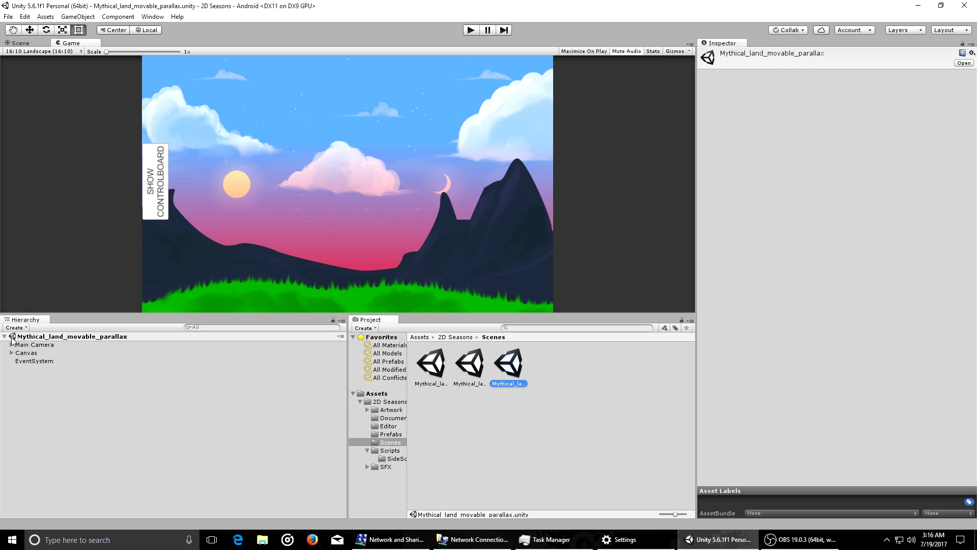
left_click(12, 345)
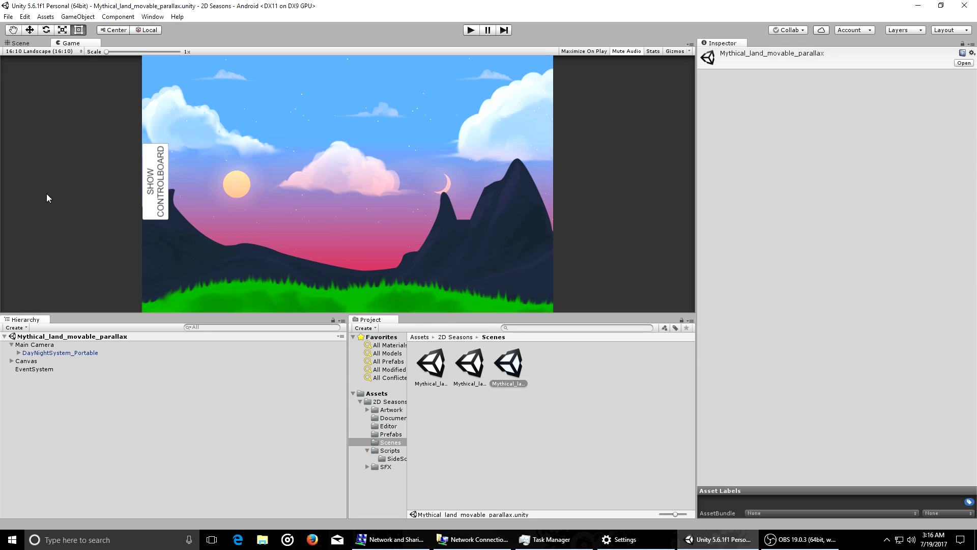
left_click(21, 43)
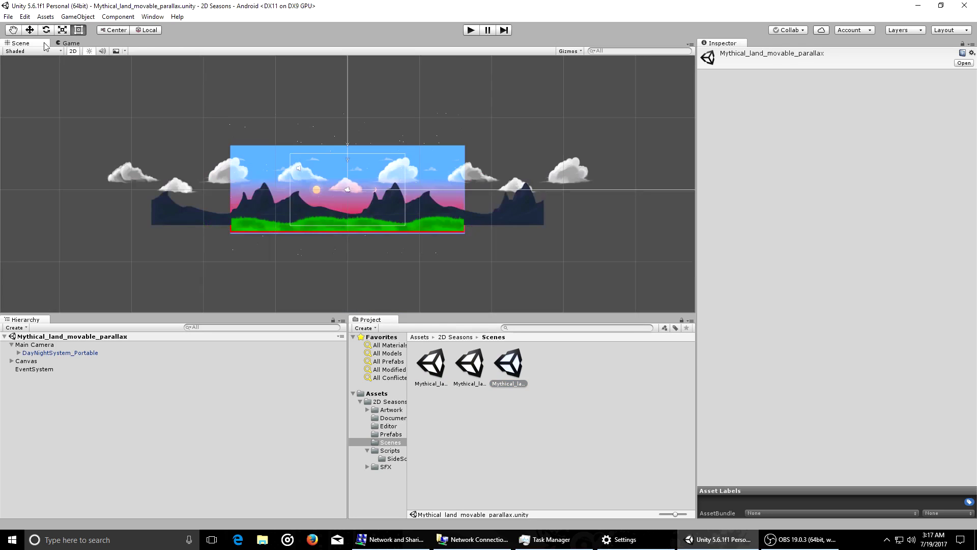
Frame DayNightSystem_Portable and review its Layer choices and Transform without changes.
double_click(39, 354)
scroll(378, 236, "up", 3)
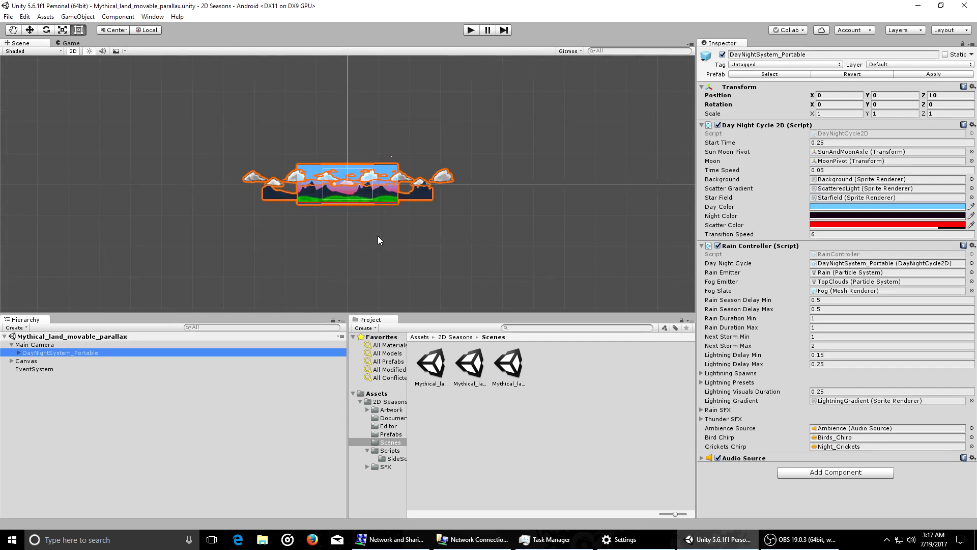
left_click(892, 65)
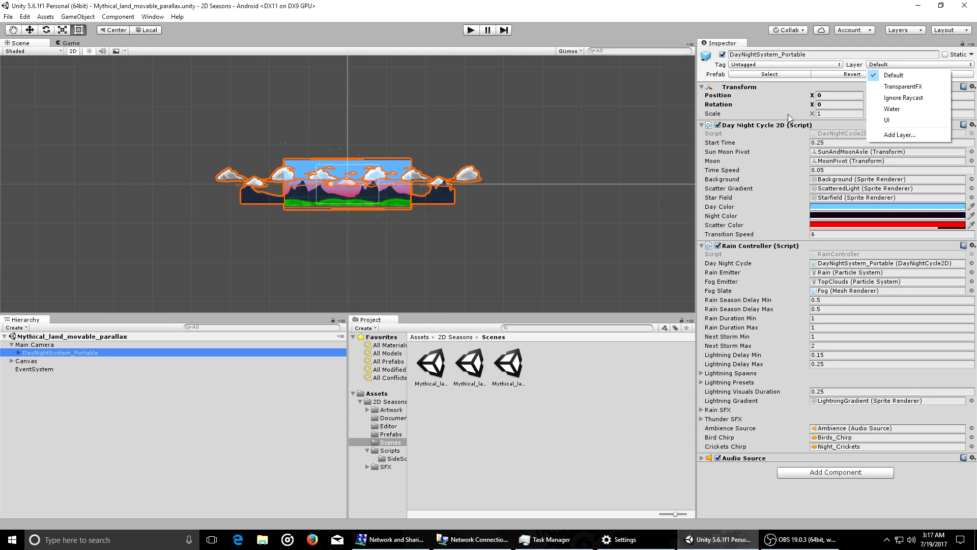
left_click(757, 103)
left_click(737, 87)
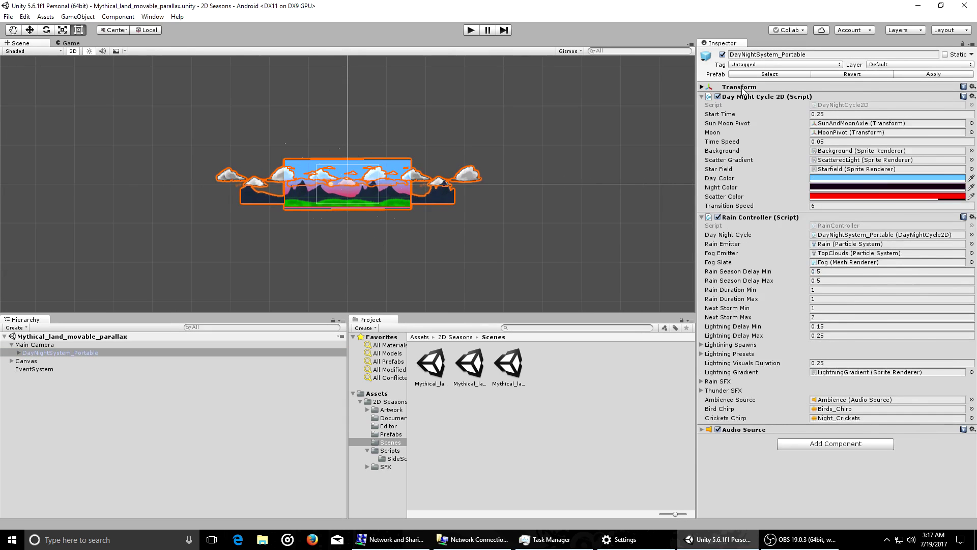
left_click(741, 87)
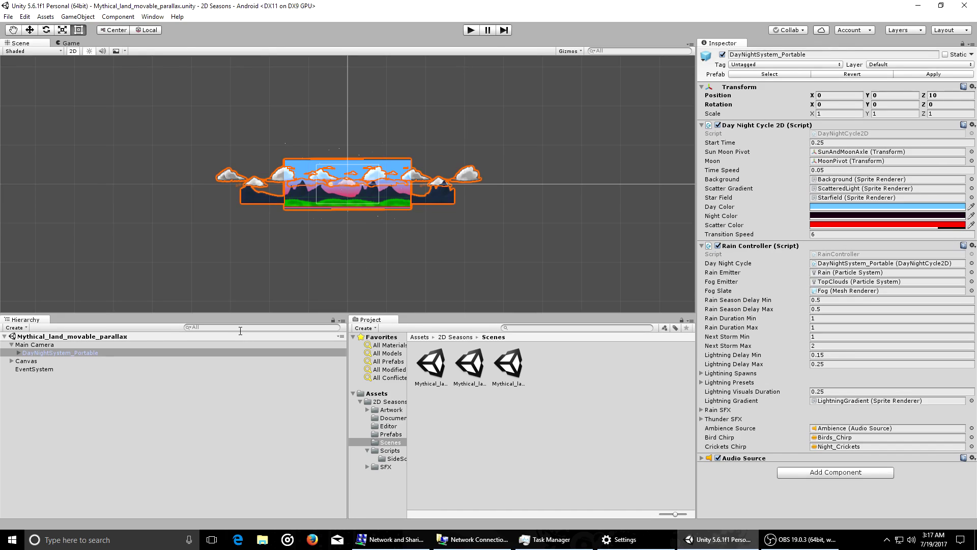
Reselect DayNightSystem_Portable and start a Play-mode test run of the parallax scene.
left_click(85, 383)
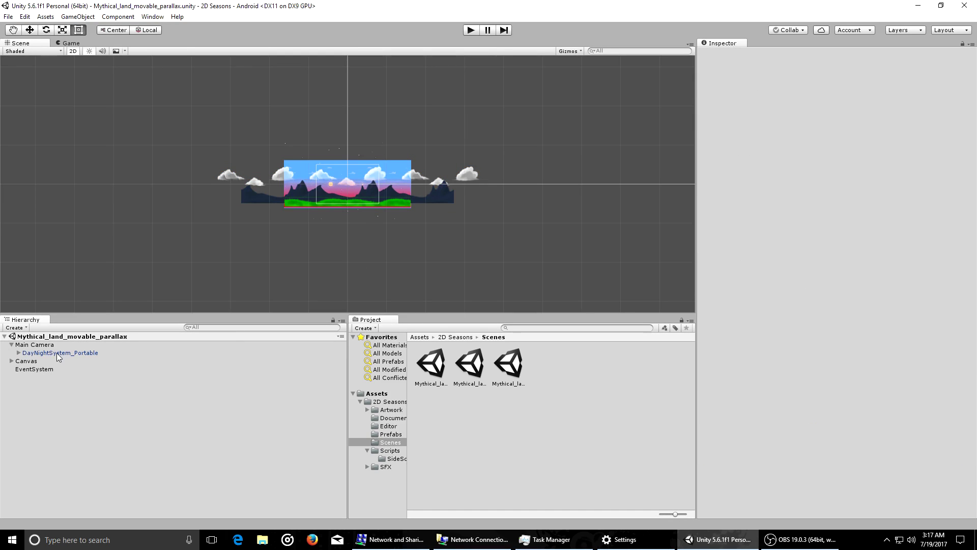
left_click(37, 360)
left_click(44, 353)
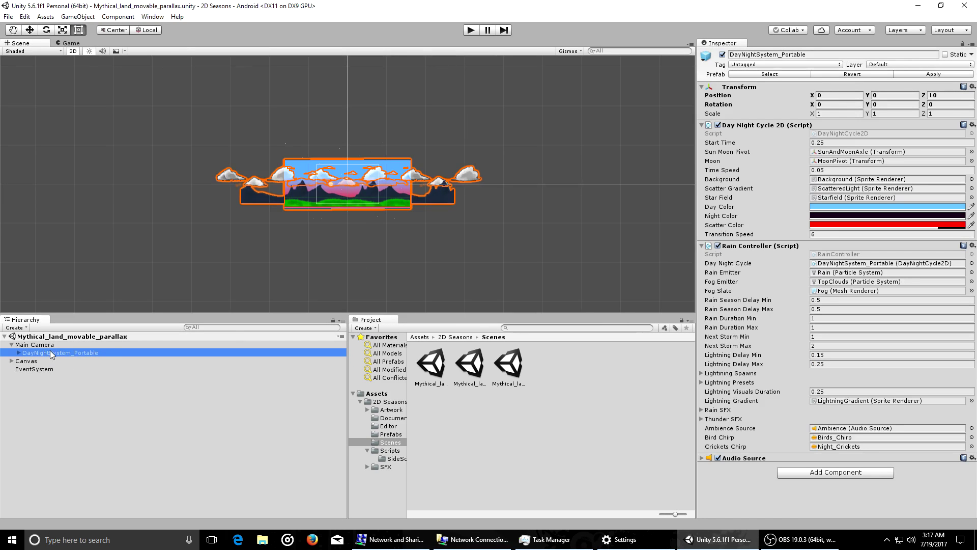
left_click(472, 30)
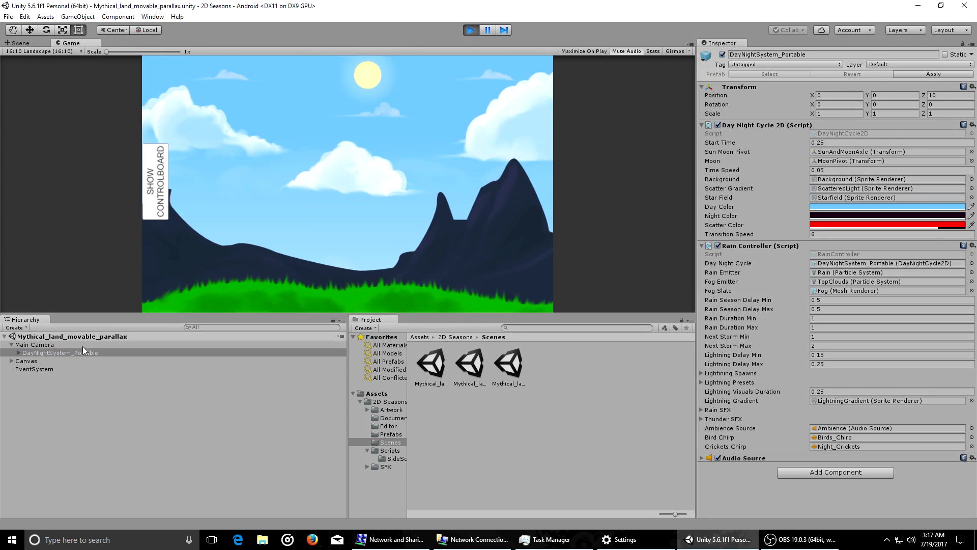
Select Main Camera and glance at the Scene view before returning to the running Game view.
left_click(66, 345)
left_click(31, 44)
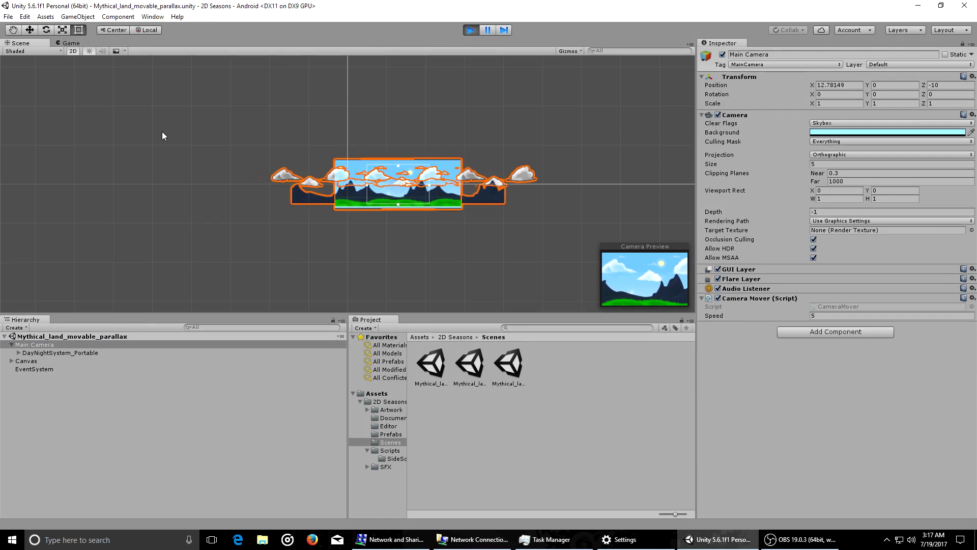
left_click(83, 43)
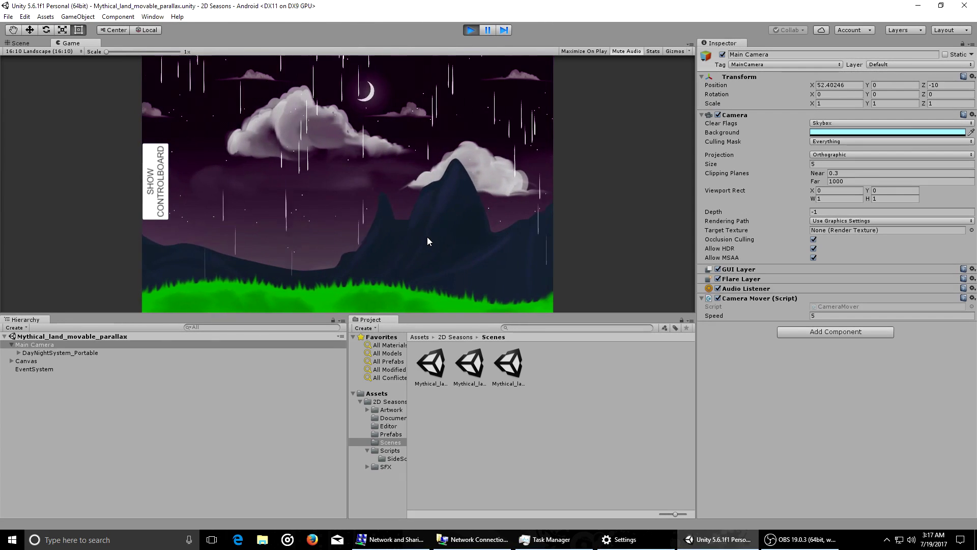
Expand DayNightSystem_Portable and inspect Mountain, WhiteGradient and SunAndMoonAxle, settling on Mountain.
left_click(18, 353)
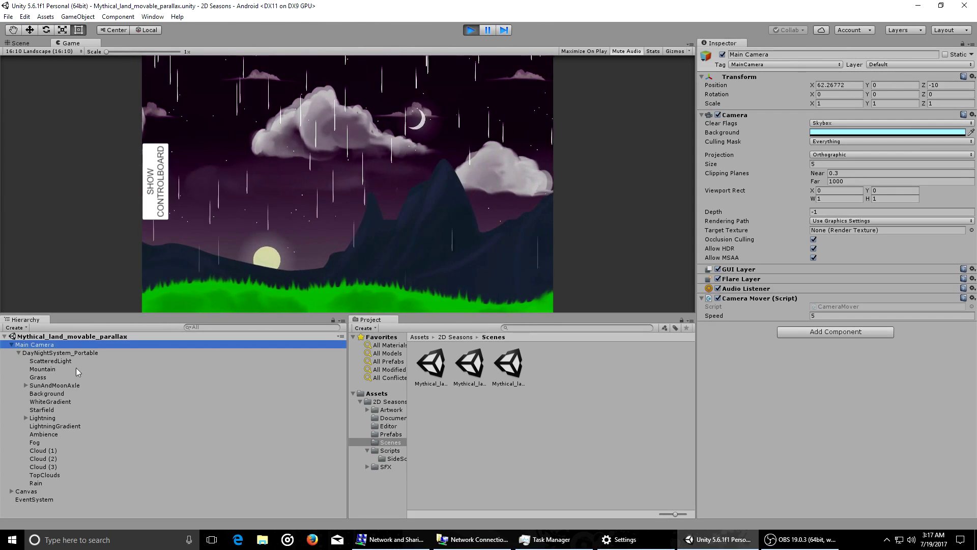
left_click(77, 370)
left_click(72, 403)
left_click(66, 385)
left_click(61, 370)
scroll(783, 193, "down", 3)
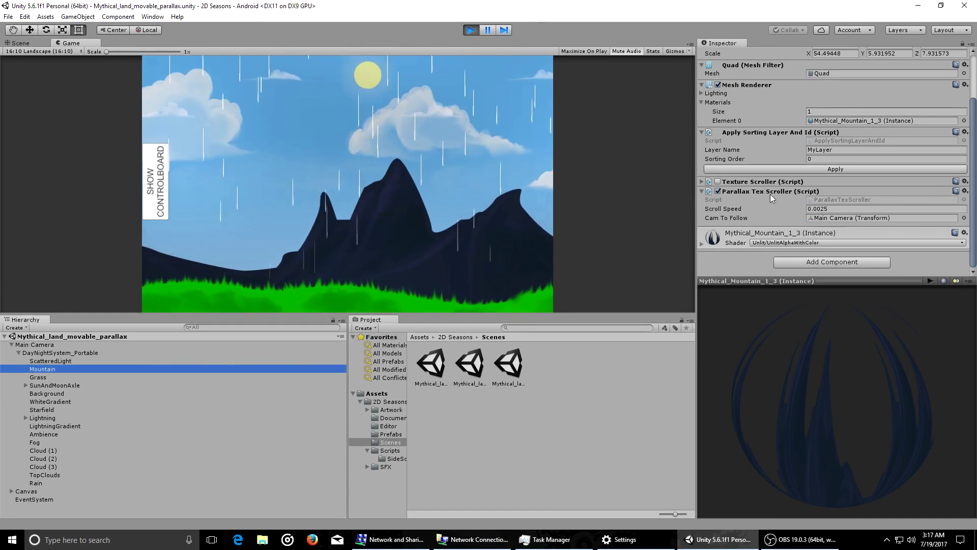
Review Mountain's Texture Scroller settings (scroll speed 0.0025), then stop the test run.
left_click(750, 182)
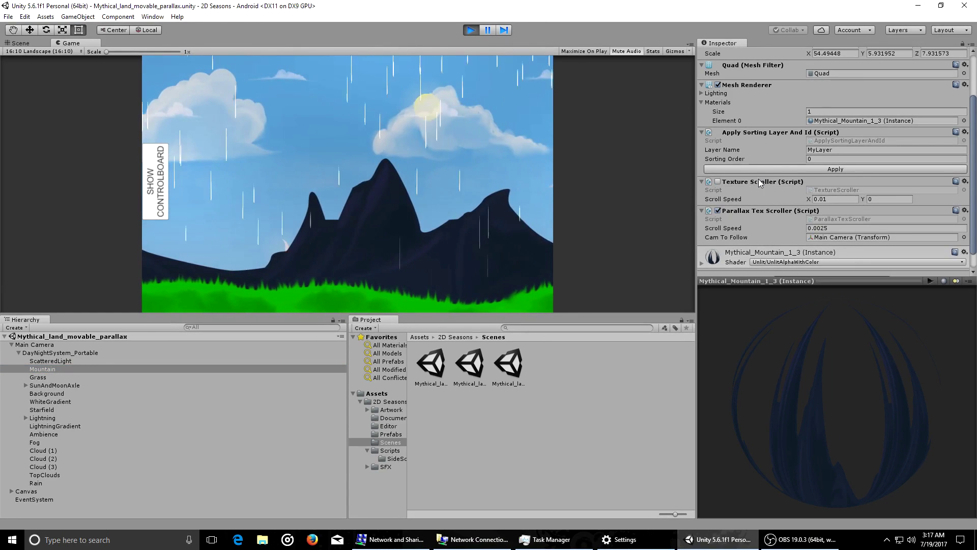
left_click(390, 433)
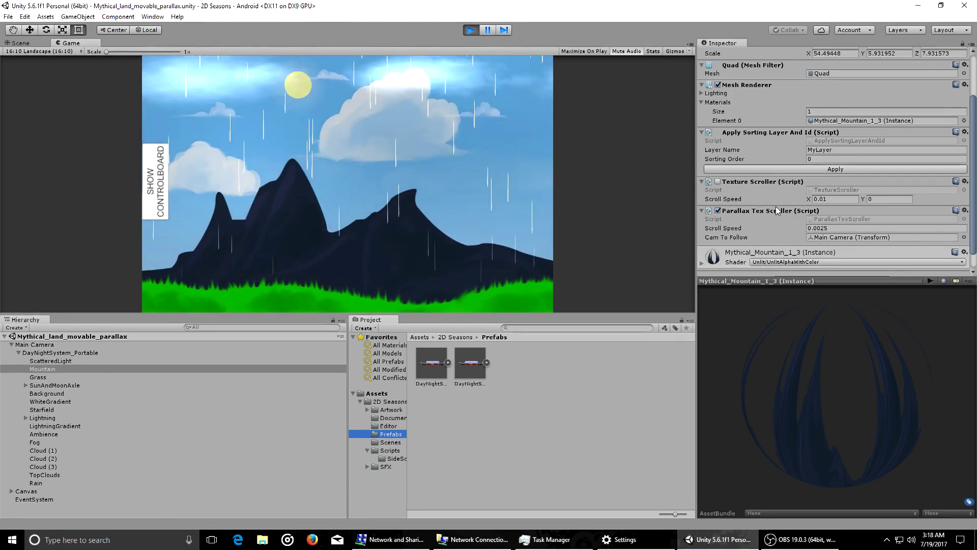
left_click(472, 32)
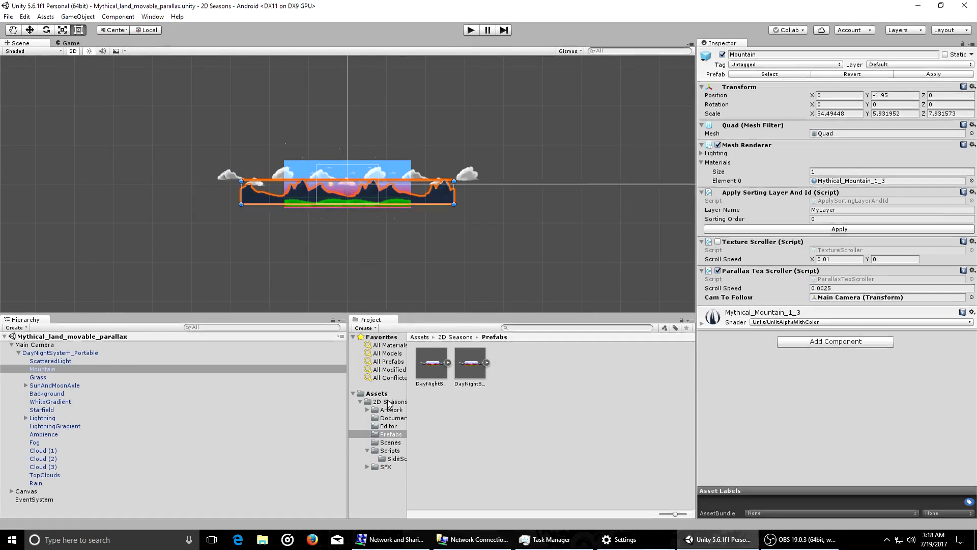
Open 2DSeasons_StartUp_Guide.pdf from the Documentation folder in Firefox.
left_click(389, 419)
double_click(445, 365)
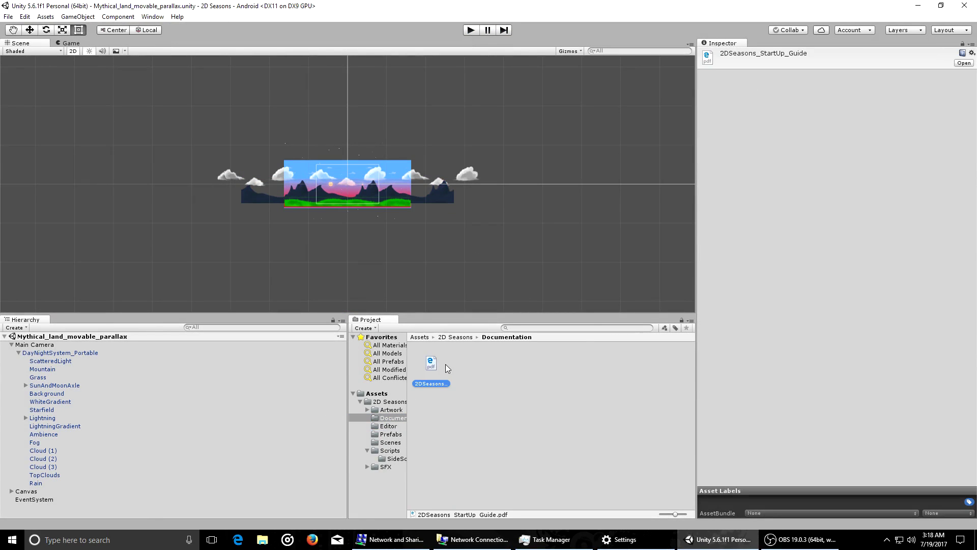
left_click(454, 237)
left_click(466, 196)
left_click(451, 260)
left_click(451, 247)
left_click(524, 351)
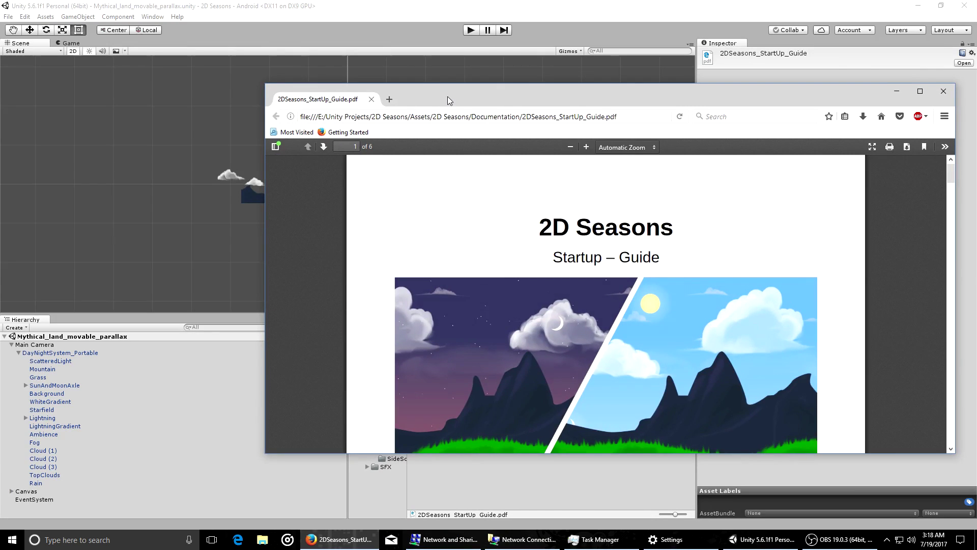
Maximize Firefox and scroll the startup guide down to page 5.
double_click(448, 97)
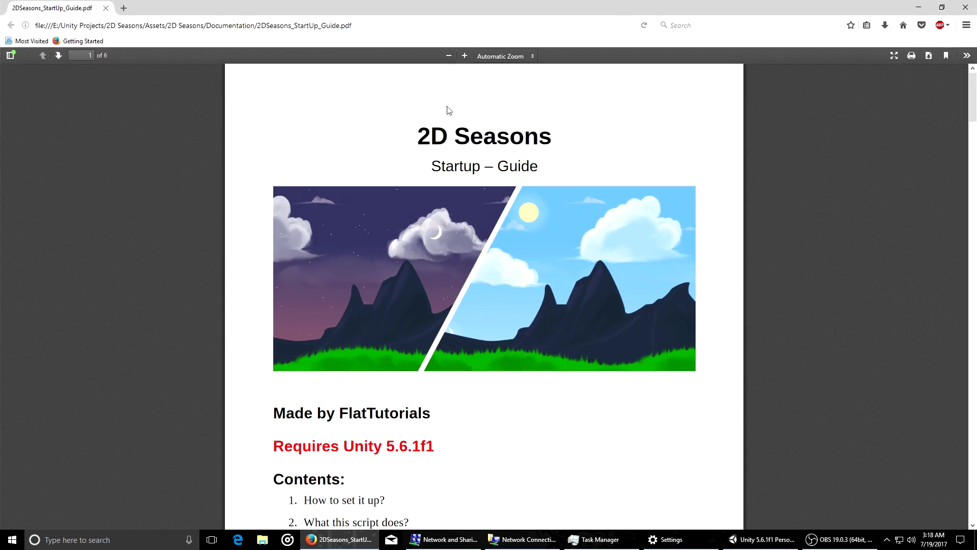
scroll(491, 205, "down", 4)
scroll(514, 313, "up", 4)
scroll(515, 318, "down", 4)
scroll(515, 317, "down", 10)
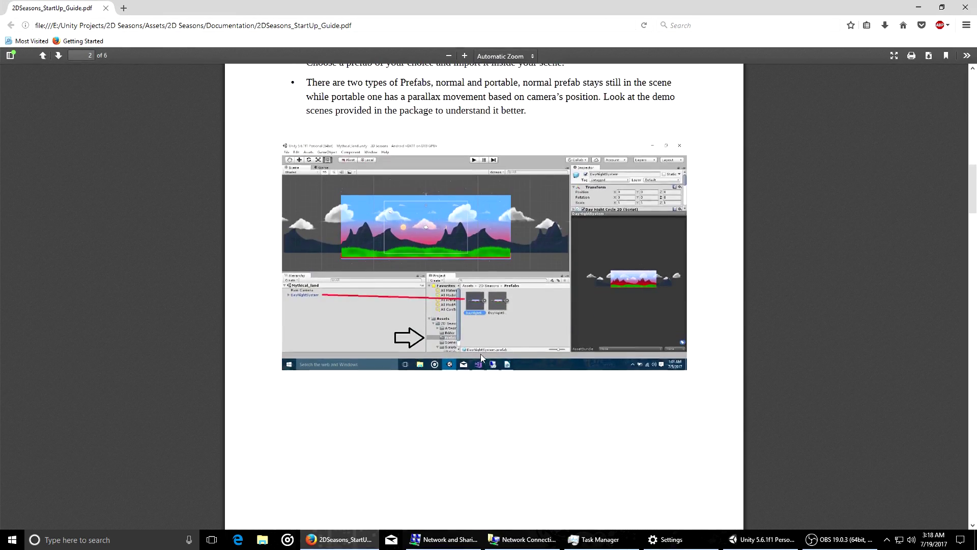
scroll(379, 237, "up", 2)
scroll(465, 260, "down", 10)
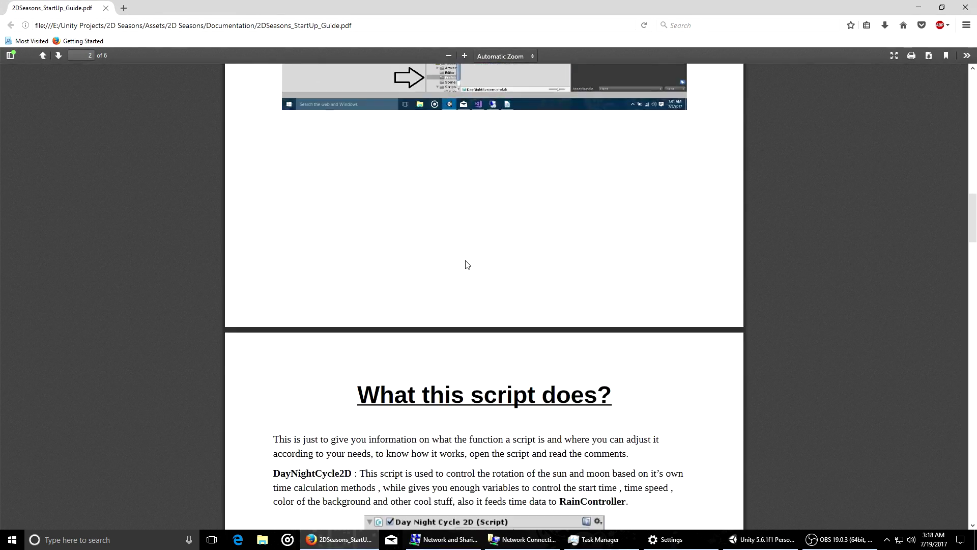
scroll(502, 400, "down", 12)
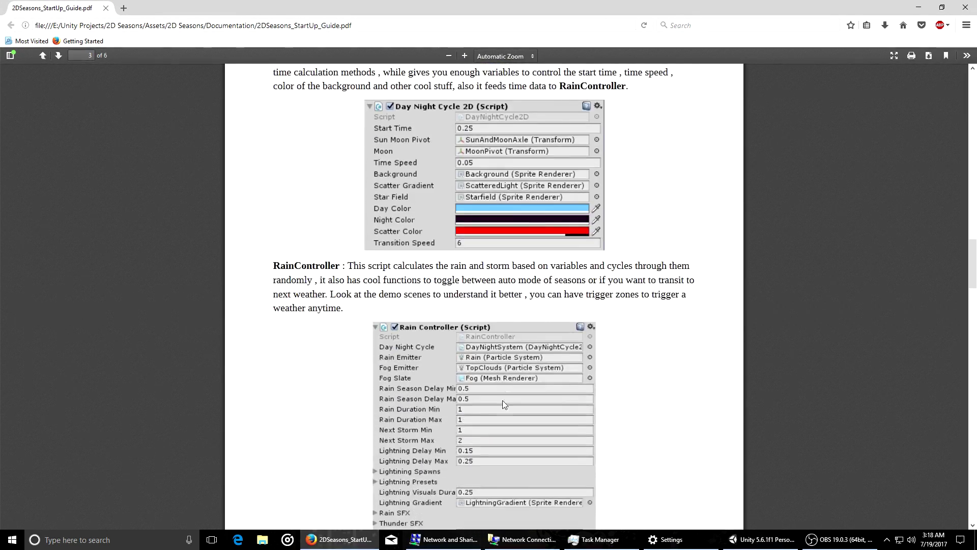
scroll(503, 400, "down", 15)
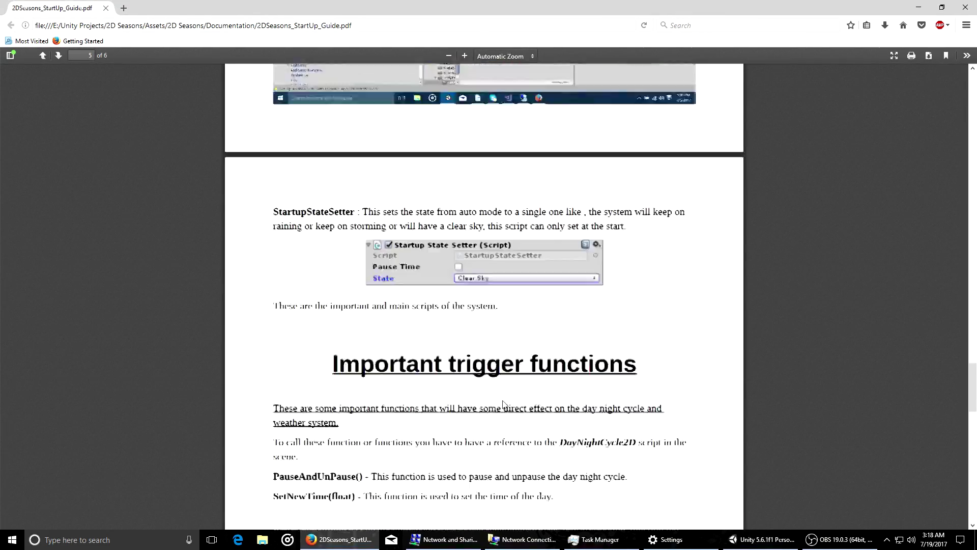
Highlight the trigger functions KeepOnRaining, KeepOnStorming, ResetToAutoMode and NoRainNoStorm.
left_click_drag(271, 293, 352, 310)
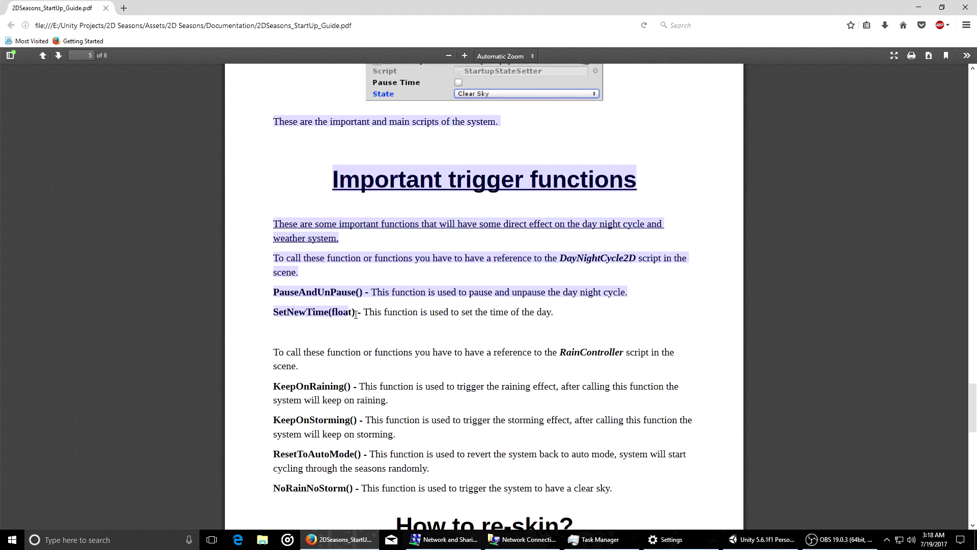
left_click_drag(276, 390, 342, 383)
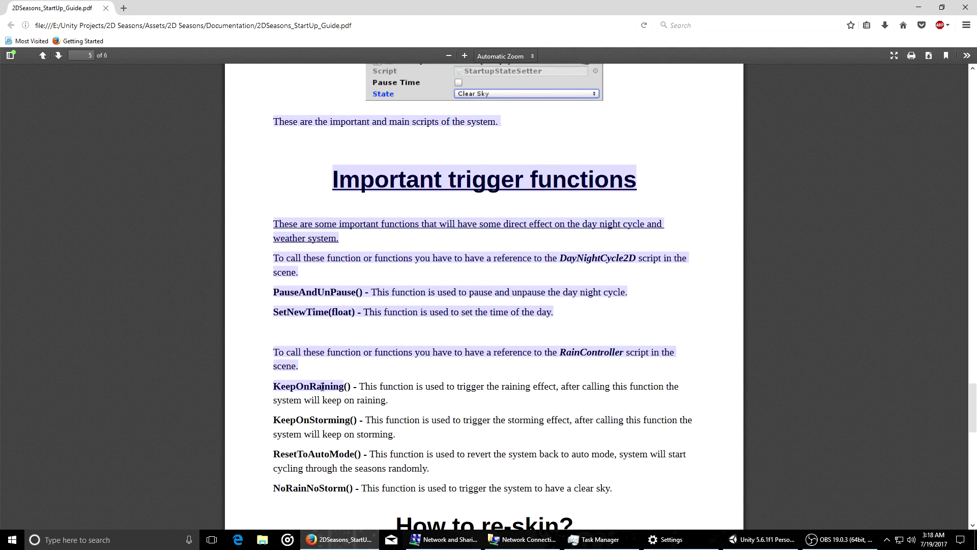
left_click_drag(274, 419, 355, 416)
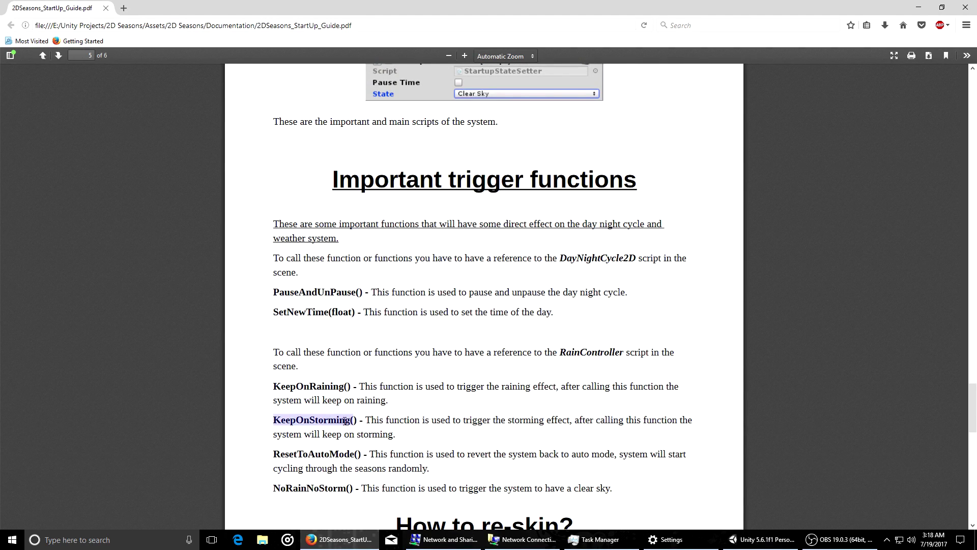
left_click_drag(316, 454, 344, 457)
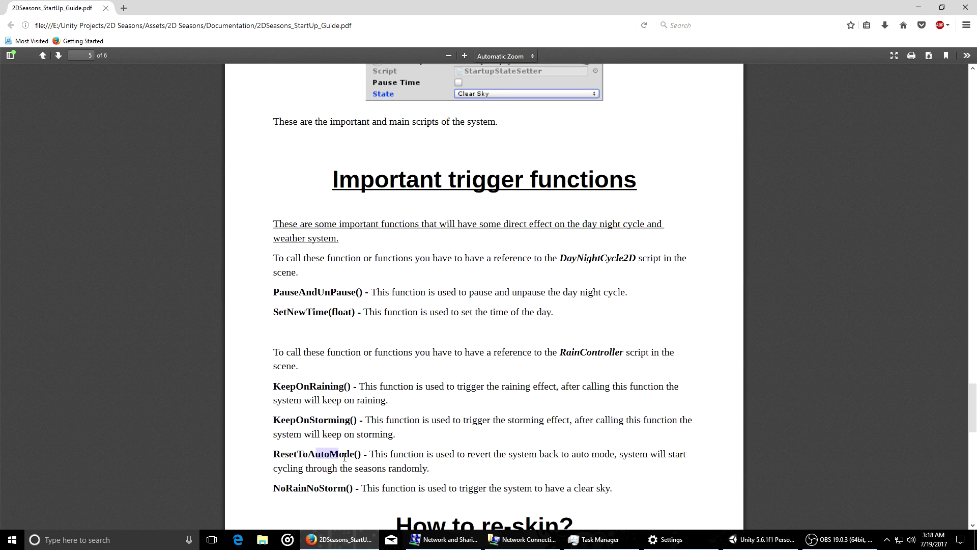
left_click_drag(283, 490, 322, 498)
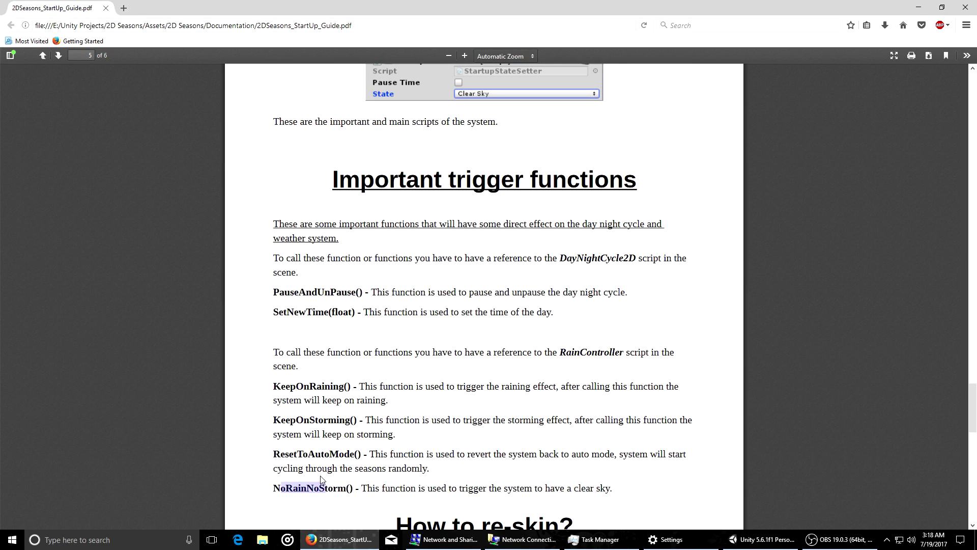
Return to Unity and browse the Prefabs, Scripts and Scenes folders.
left_click(762, 539)
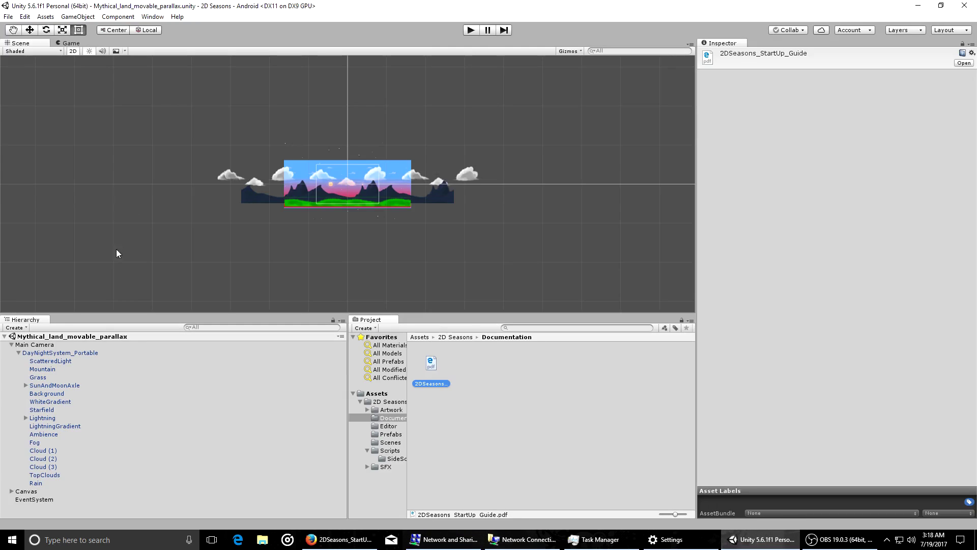
left_click(396, 434)
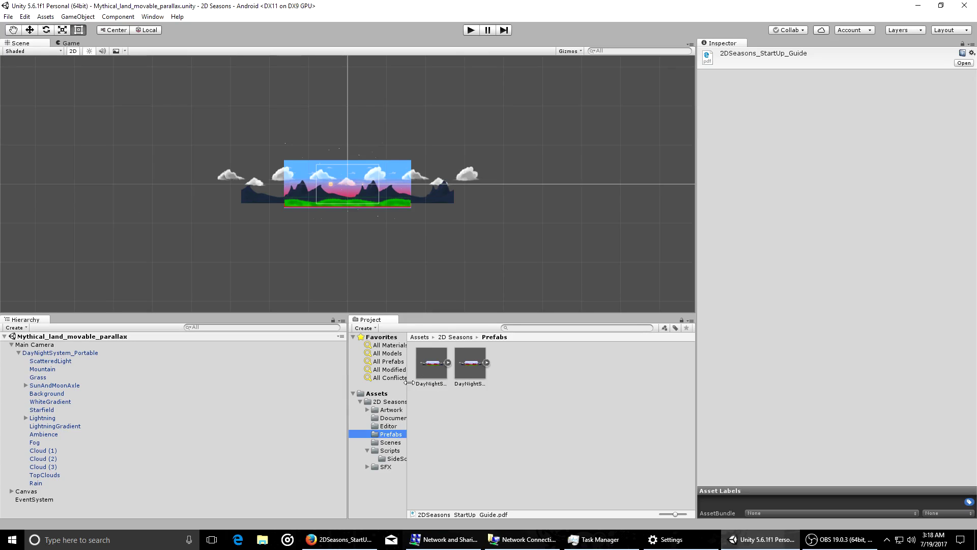
left_click(393, 450)
left_click(387, 442)
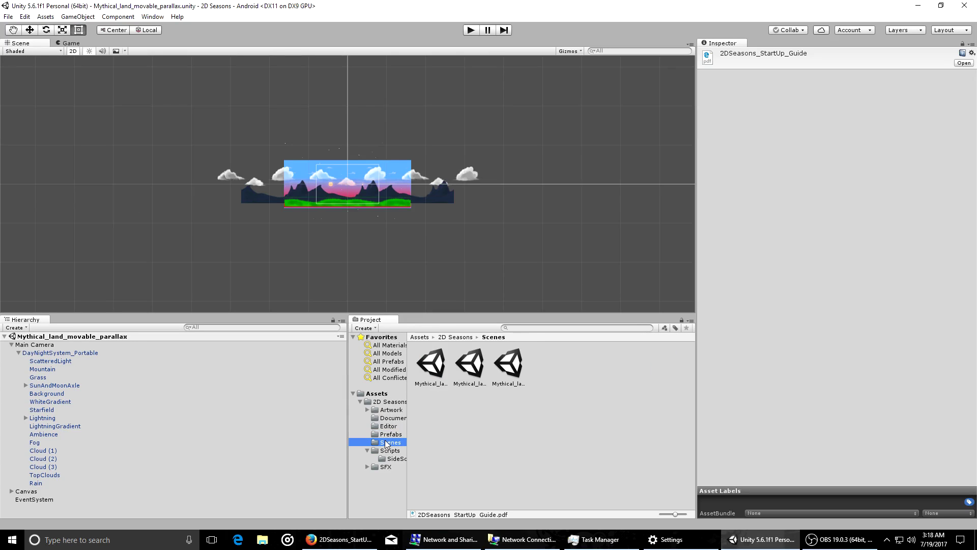